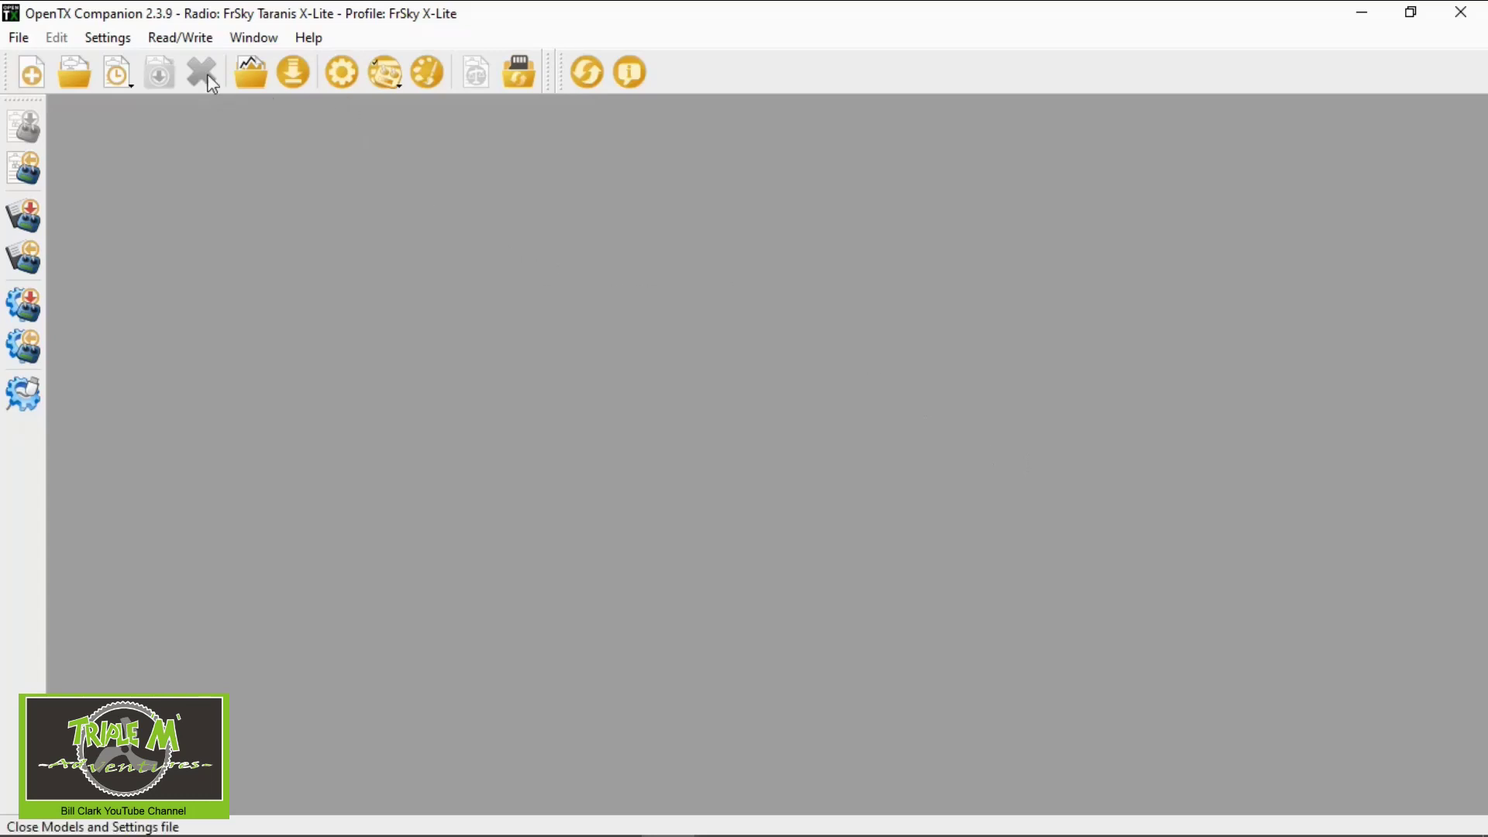
# Step: Add a radio profile from Settings > Radio Profiles, opening Edit Settings for 'New Radio'
pyautogui.click(113, 39)
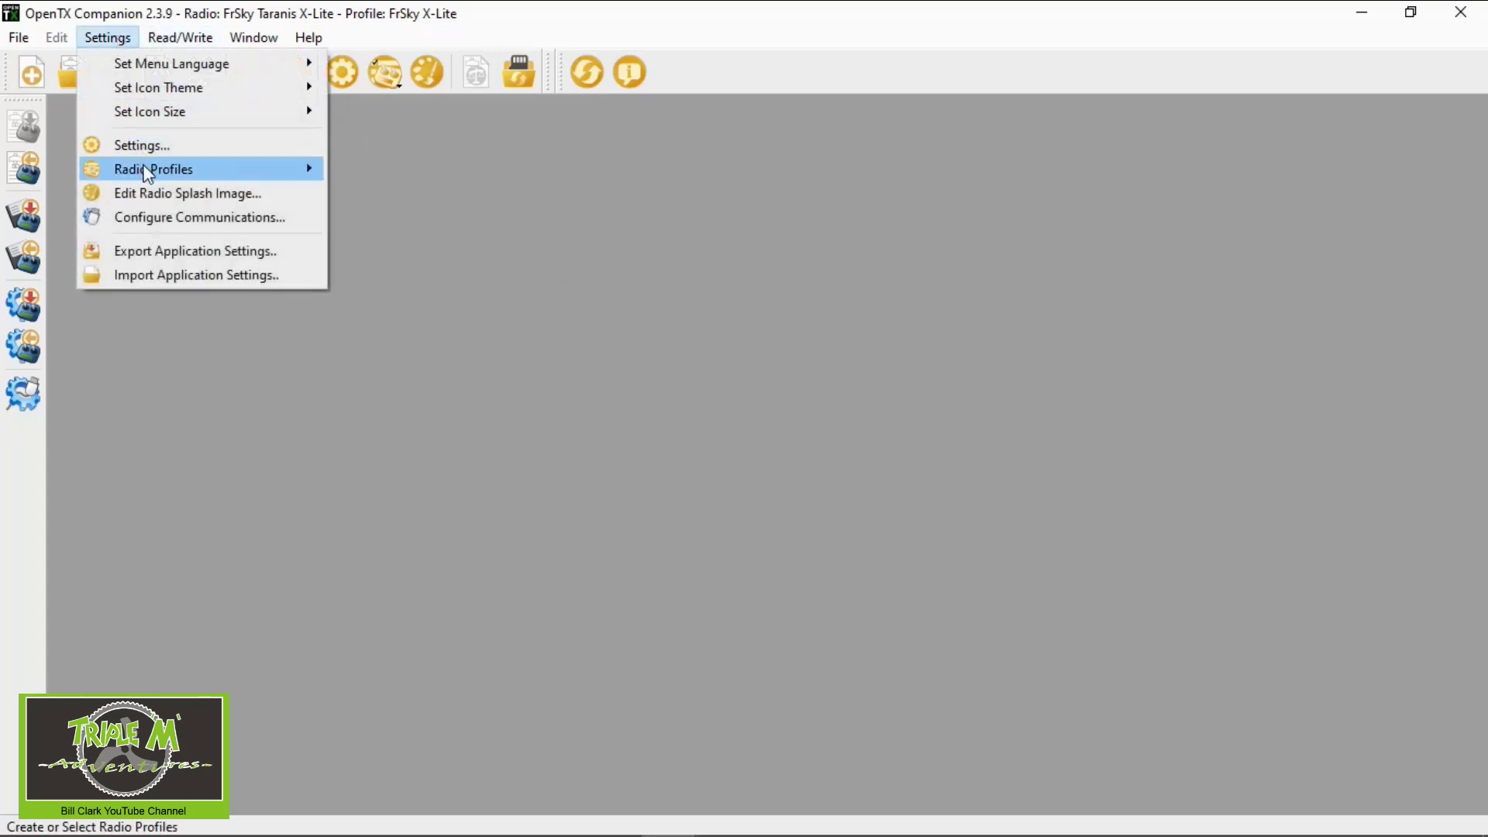
pyautogui.moveTo(151, 172)
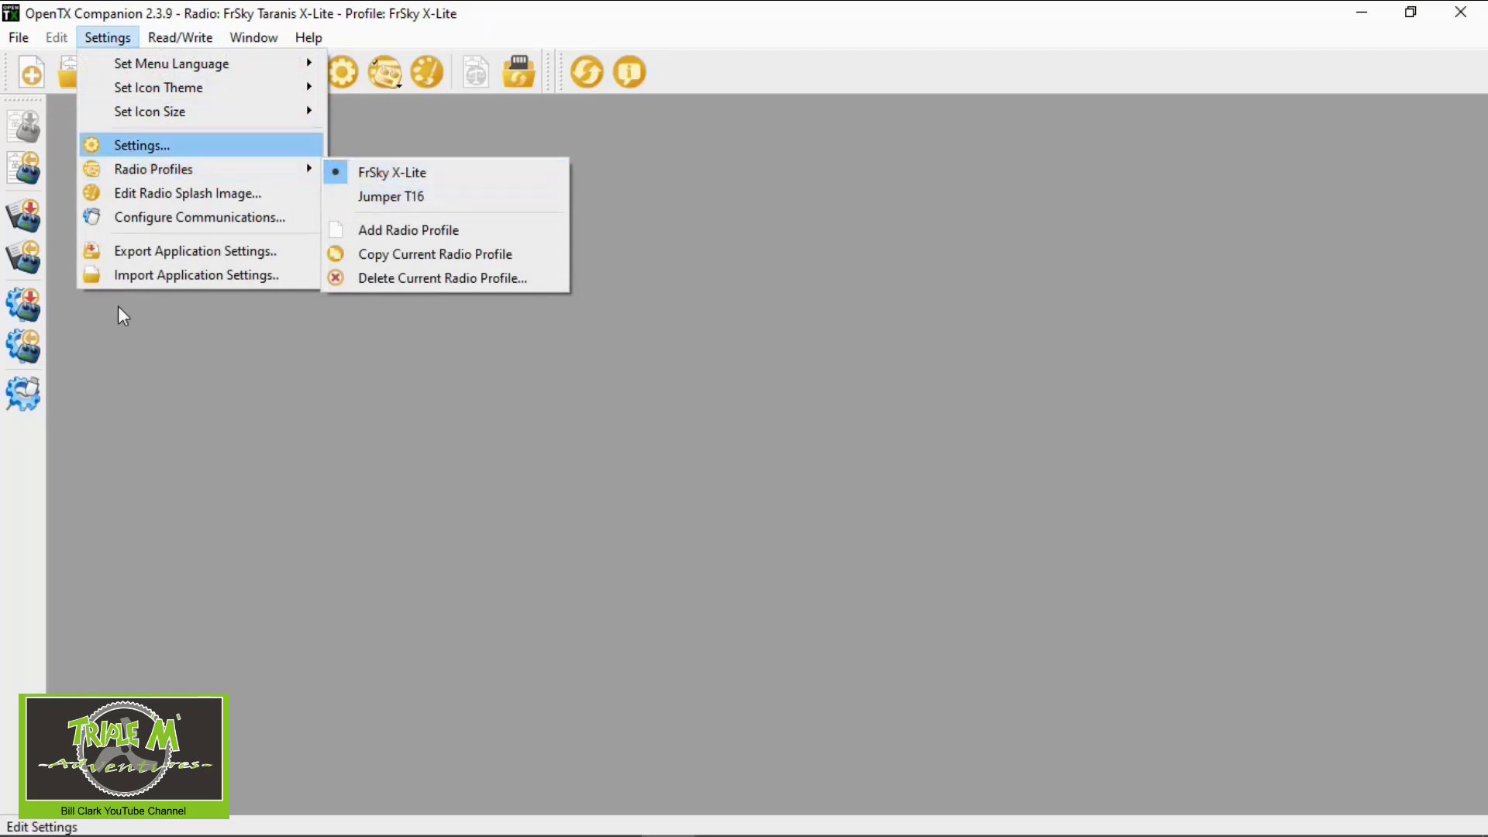
pyautogui.click(647, 328)
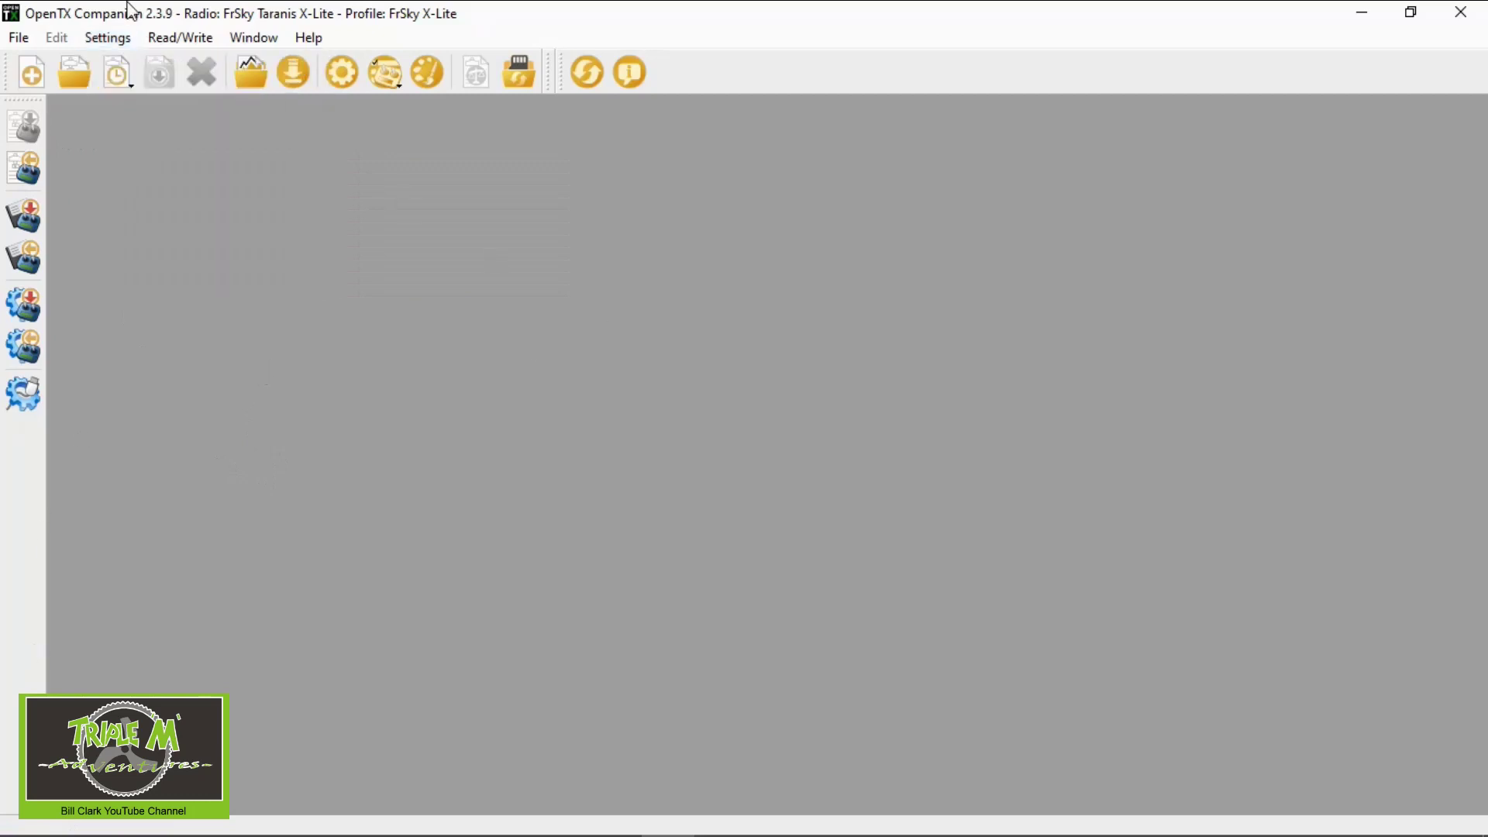
pyautogui.click(109, 38)
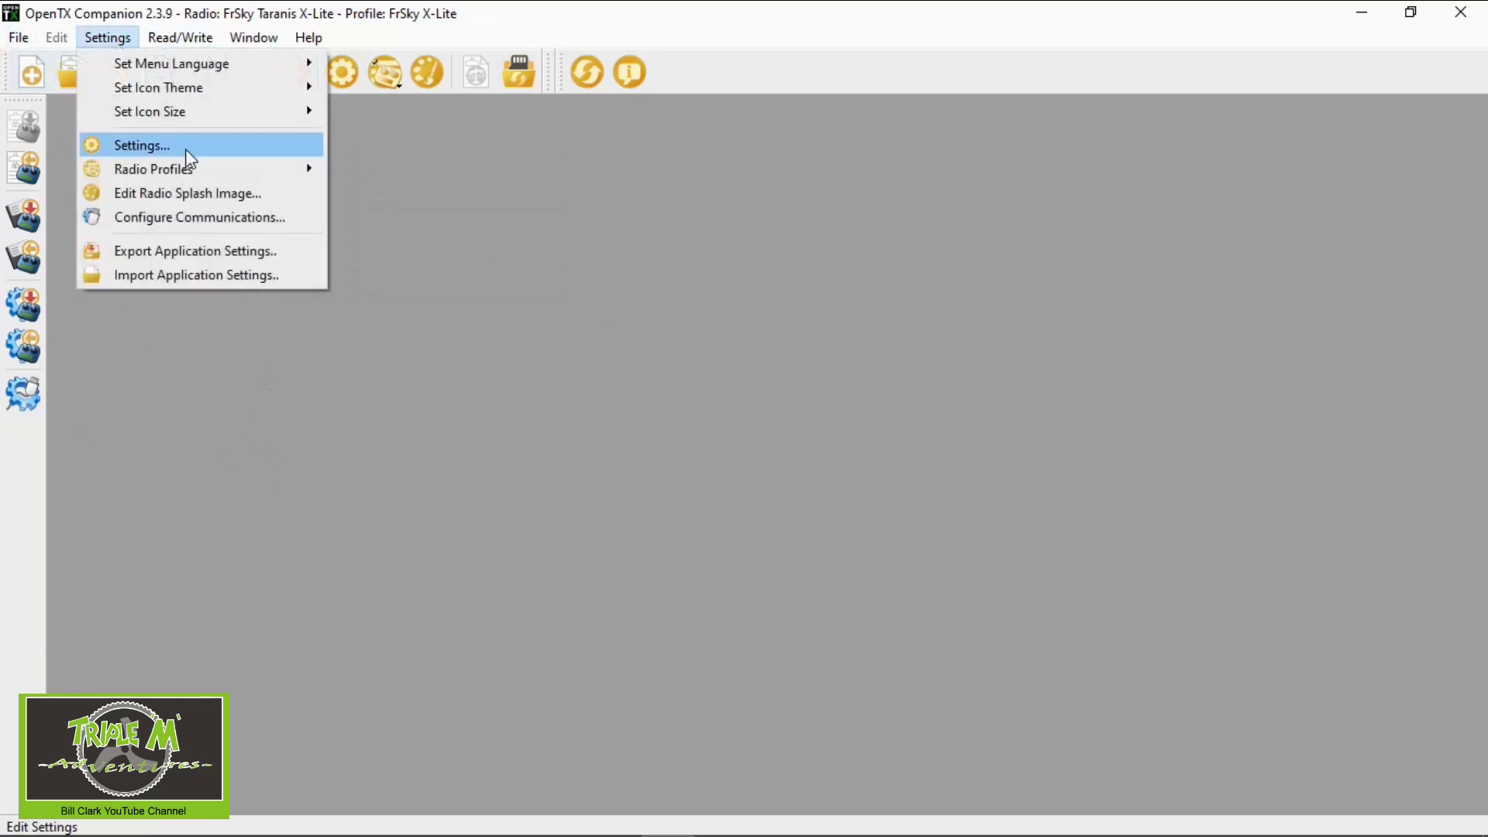
pyautogui.moveTo(222, 166)
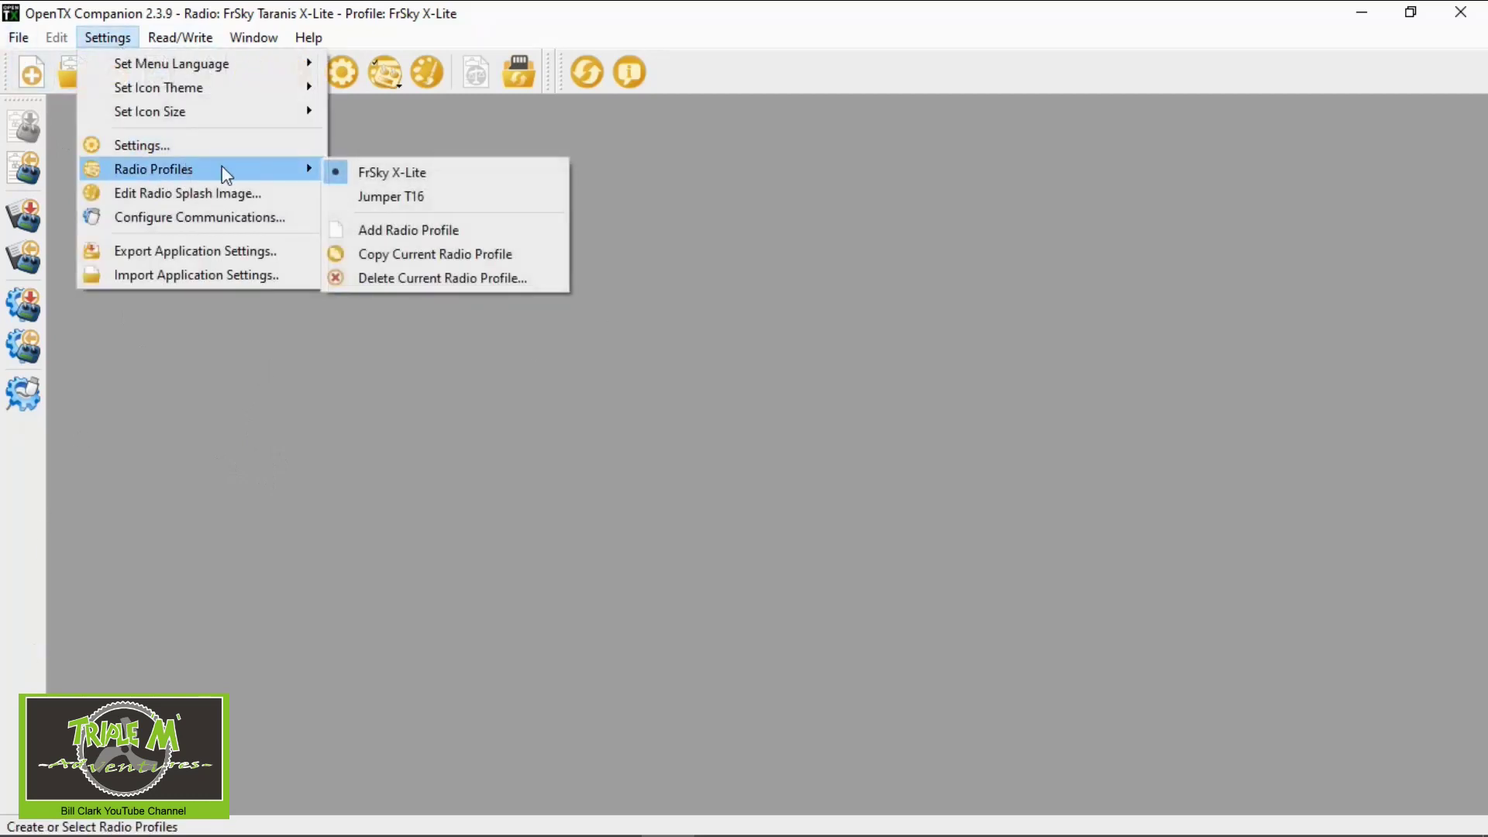
pyautogui.click(475, 231)
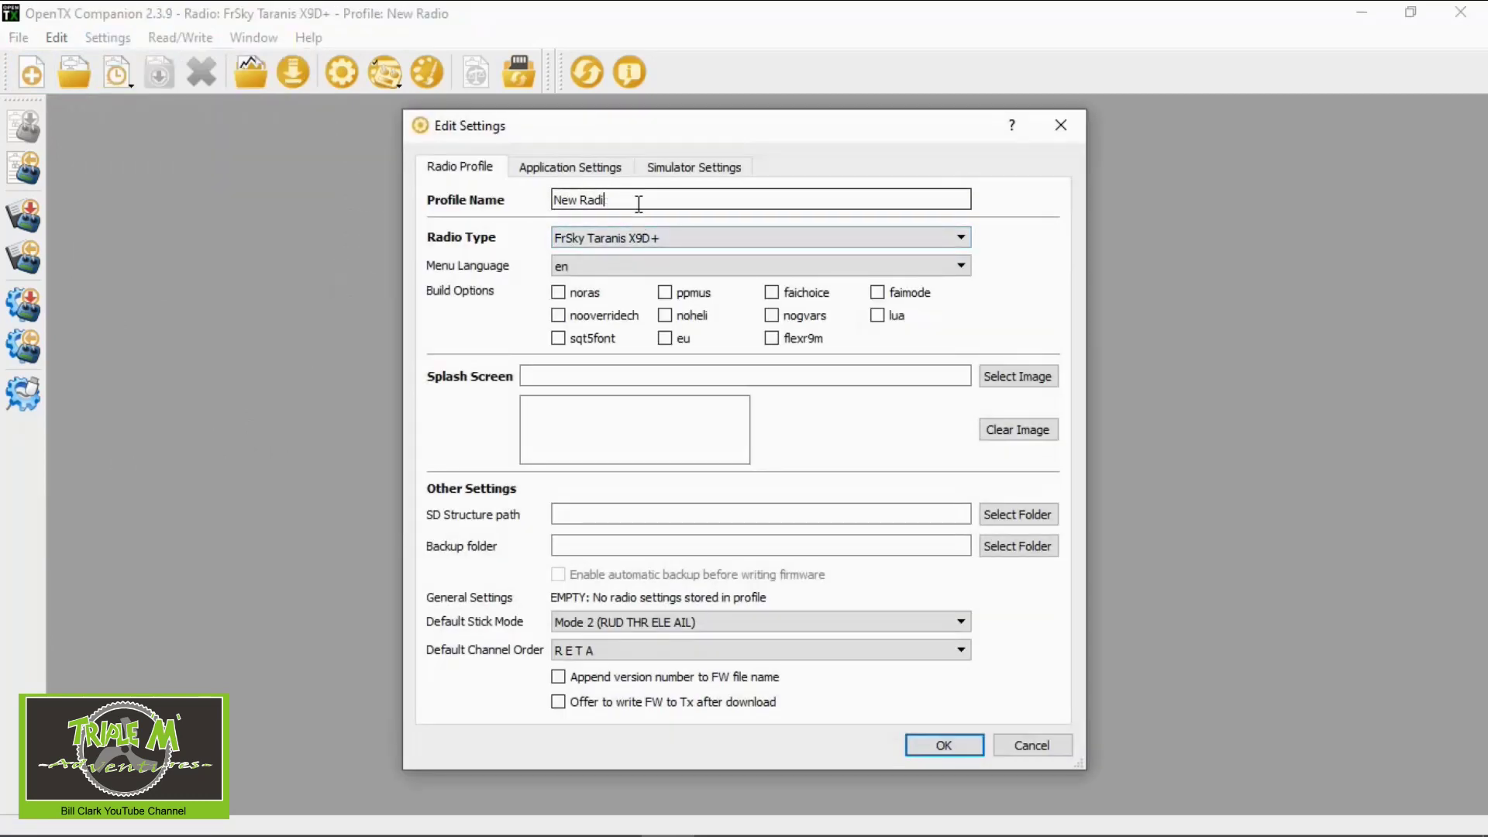
# Step: Rename the profile 'Radio Master TX16s', set type Radiomaster TX16s, and enable noheli and lua
pyautogui.press('BackSpace')
pyautogui.press('BackSpace')
pyautogui.press('BackSpace')
pyautogui.press('BackSpace')
pyautogui.press('BackSpace')
pyautogui.press('BackSpace')
pyautogui.press('BackSpace')
pyautogui.press('BackSpace')
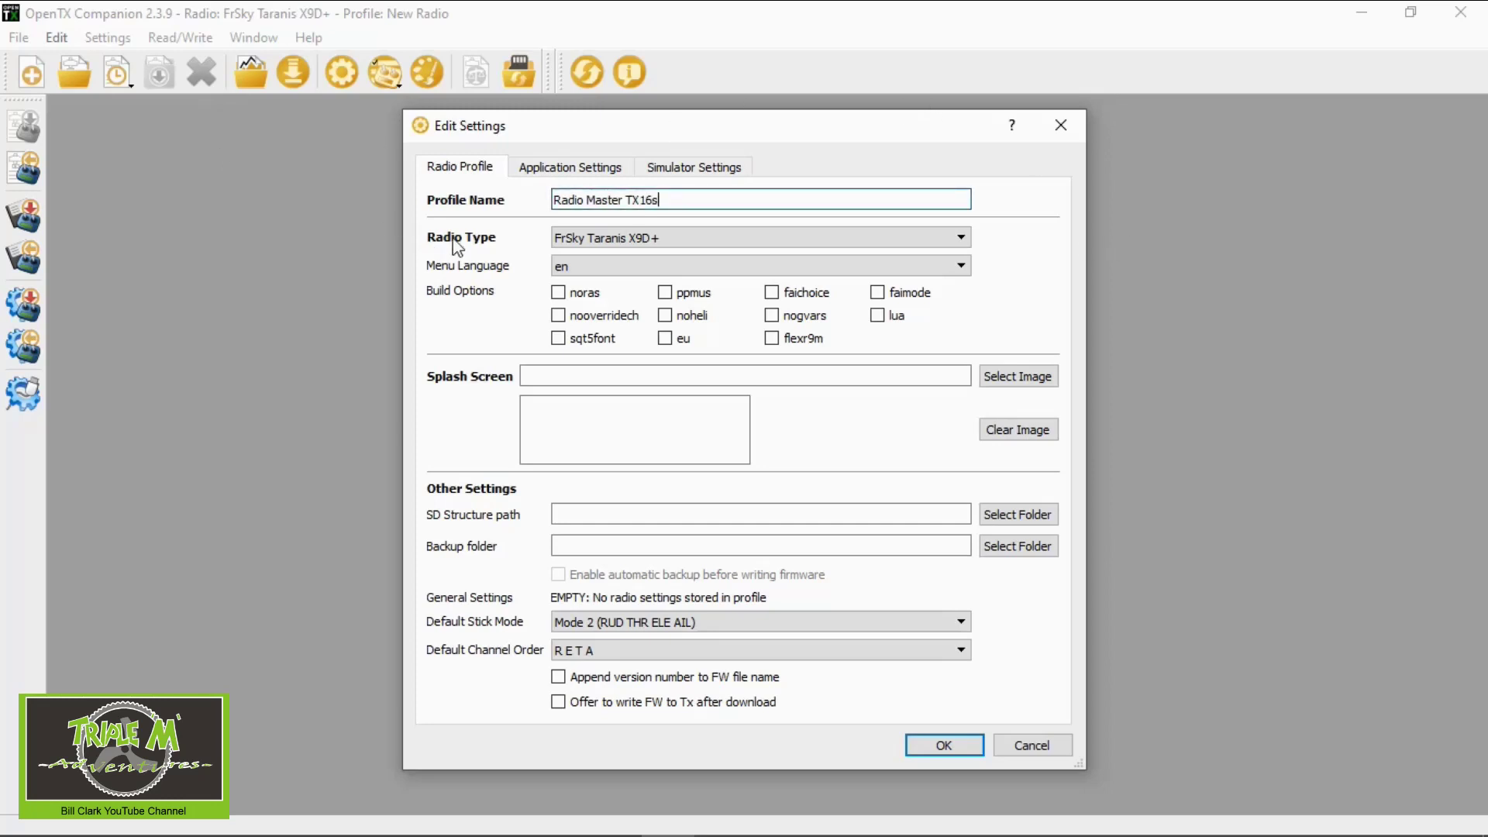
pyautogui.click(963, 239)
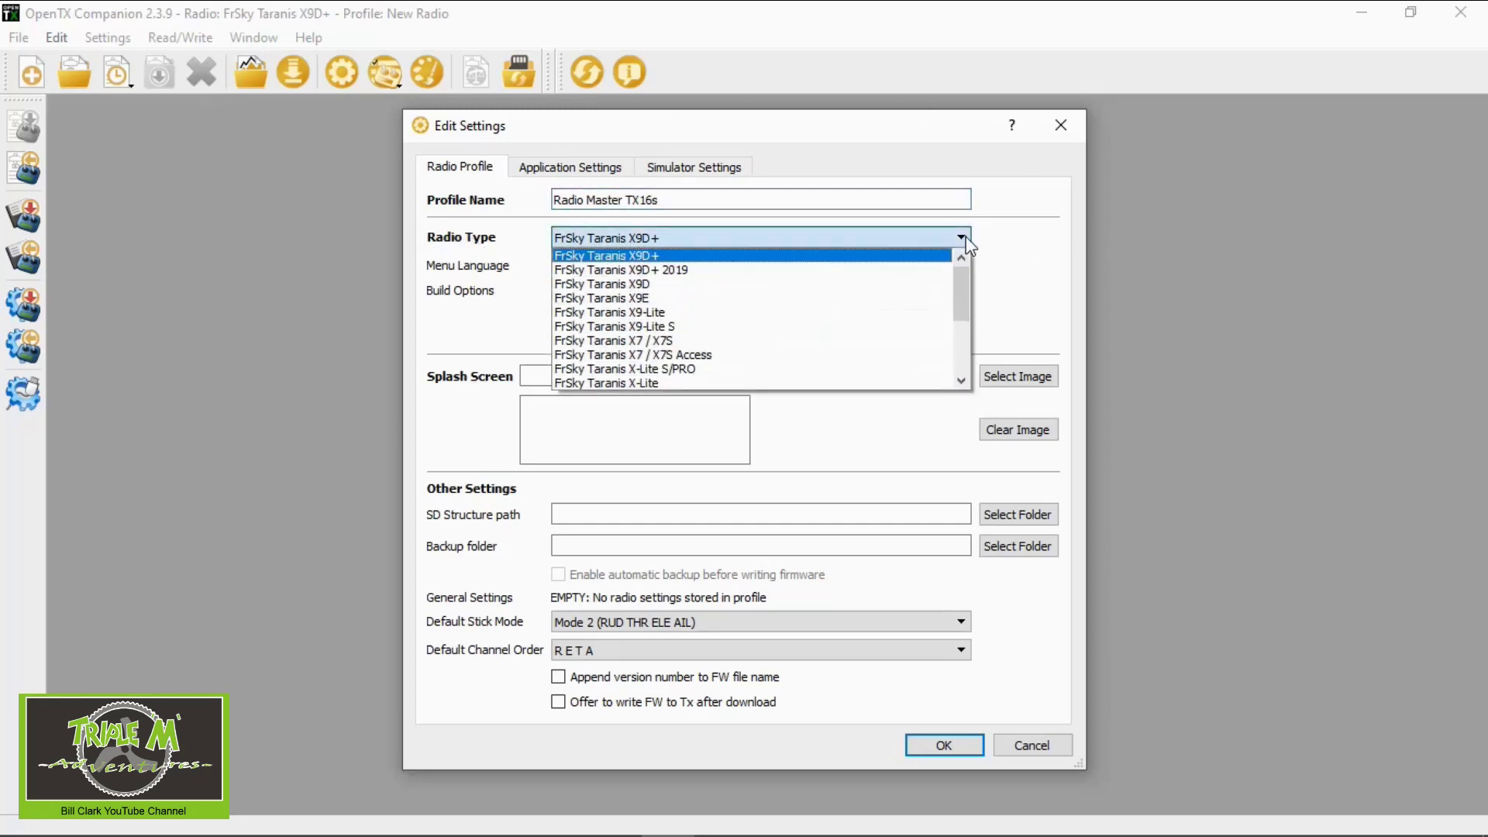
pyautogui.moveTo(958, 300); pyautogui.dragTo(960, 355)
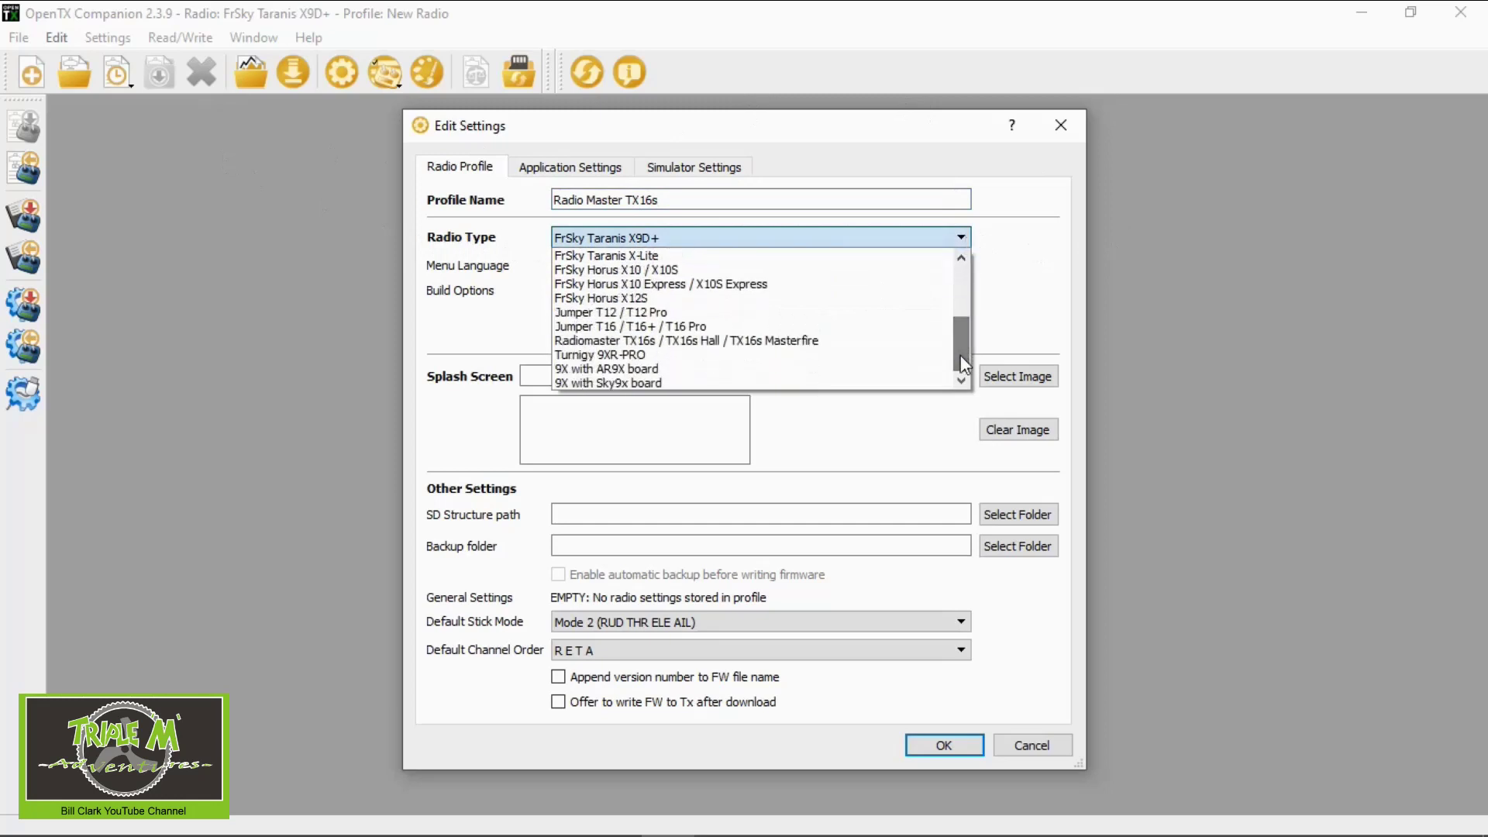
pyautogui.click(671, 342)
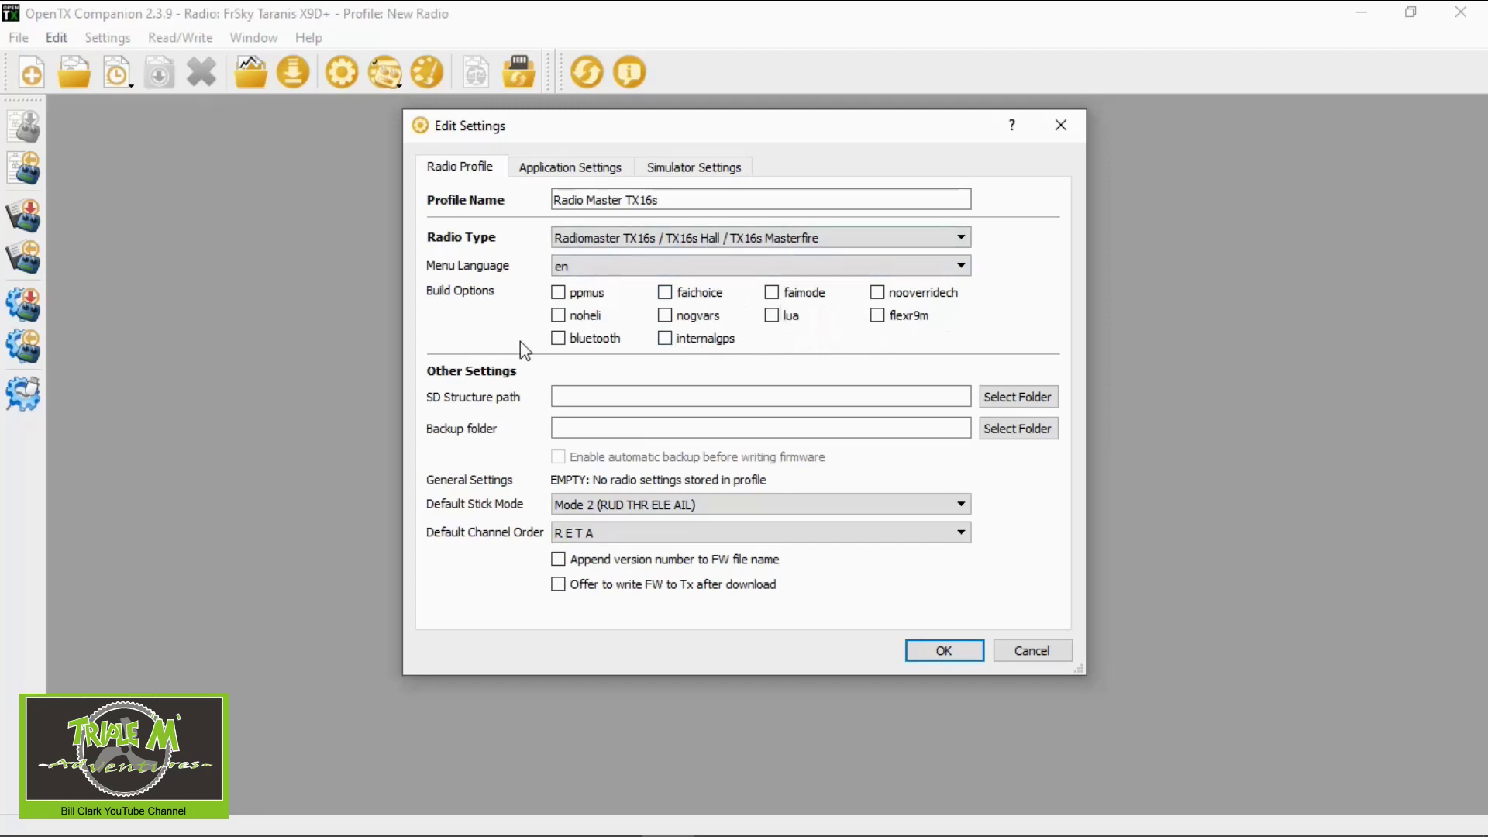
pyautogui.click(558, 316)
# Step: Set the SD Structure path to RC Radios\RadioMaster TX16S\SD Card
pyautogui.click(1033, 399)
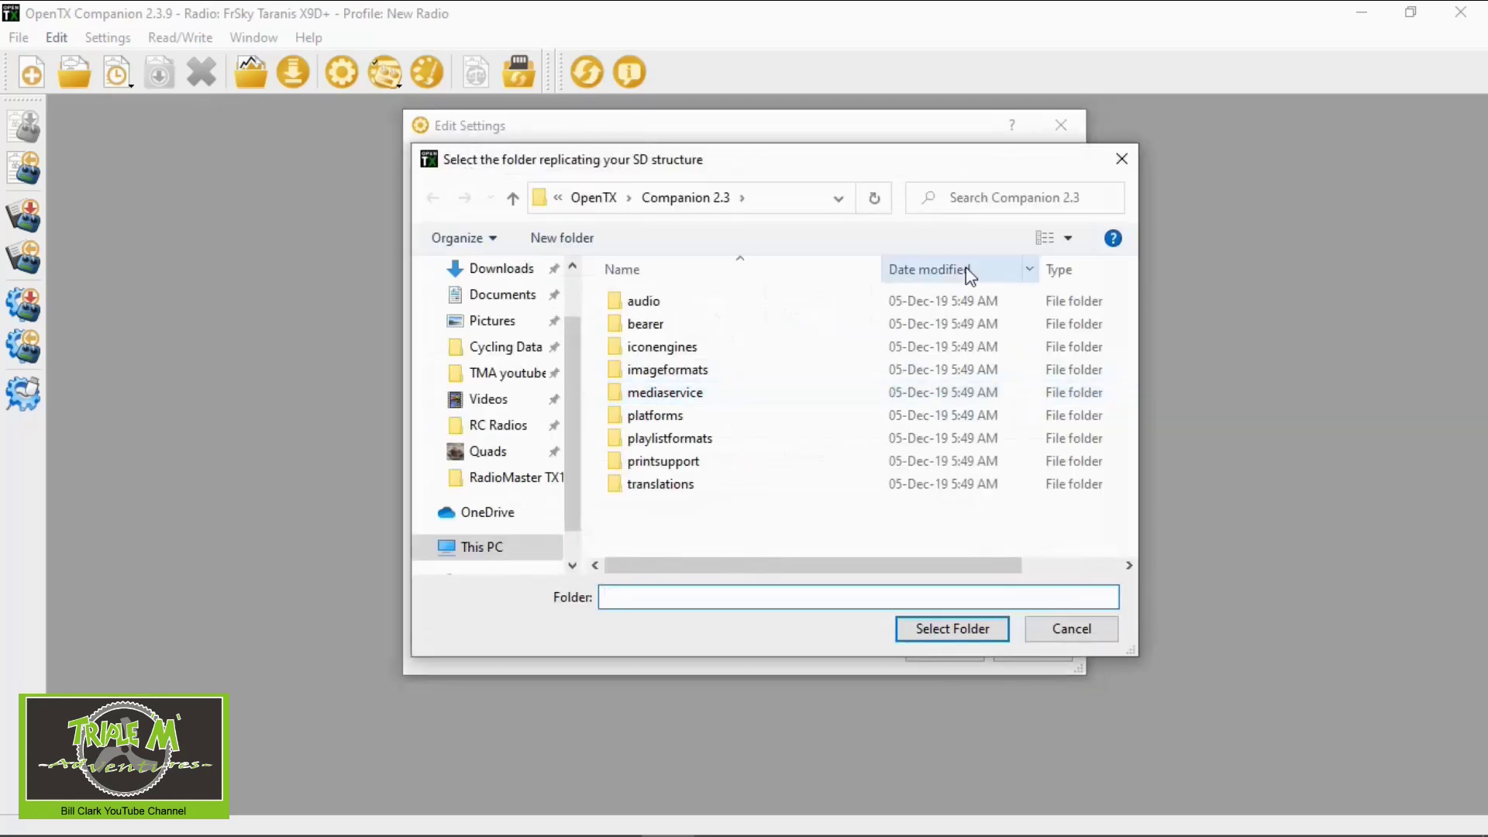
pyautogui.click(509, 431)
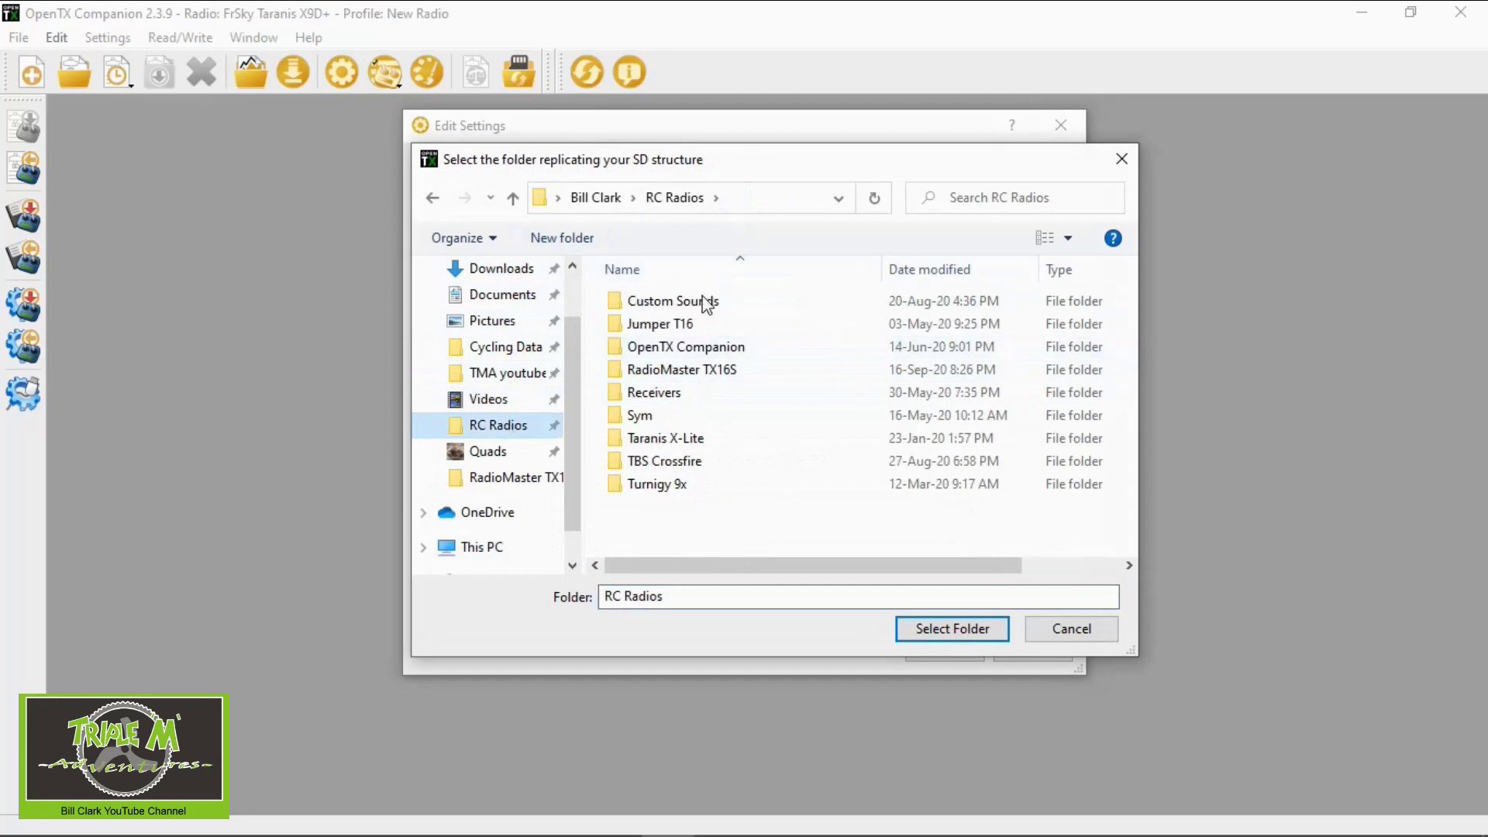
pyautogui.doubleClick(728, 372)
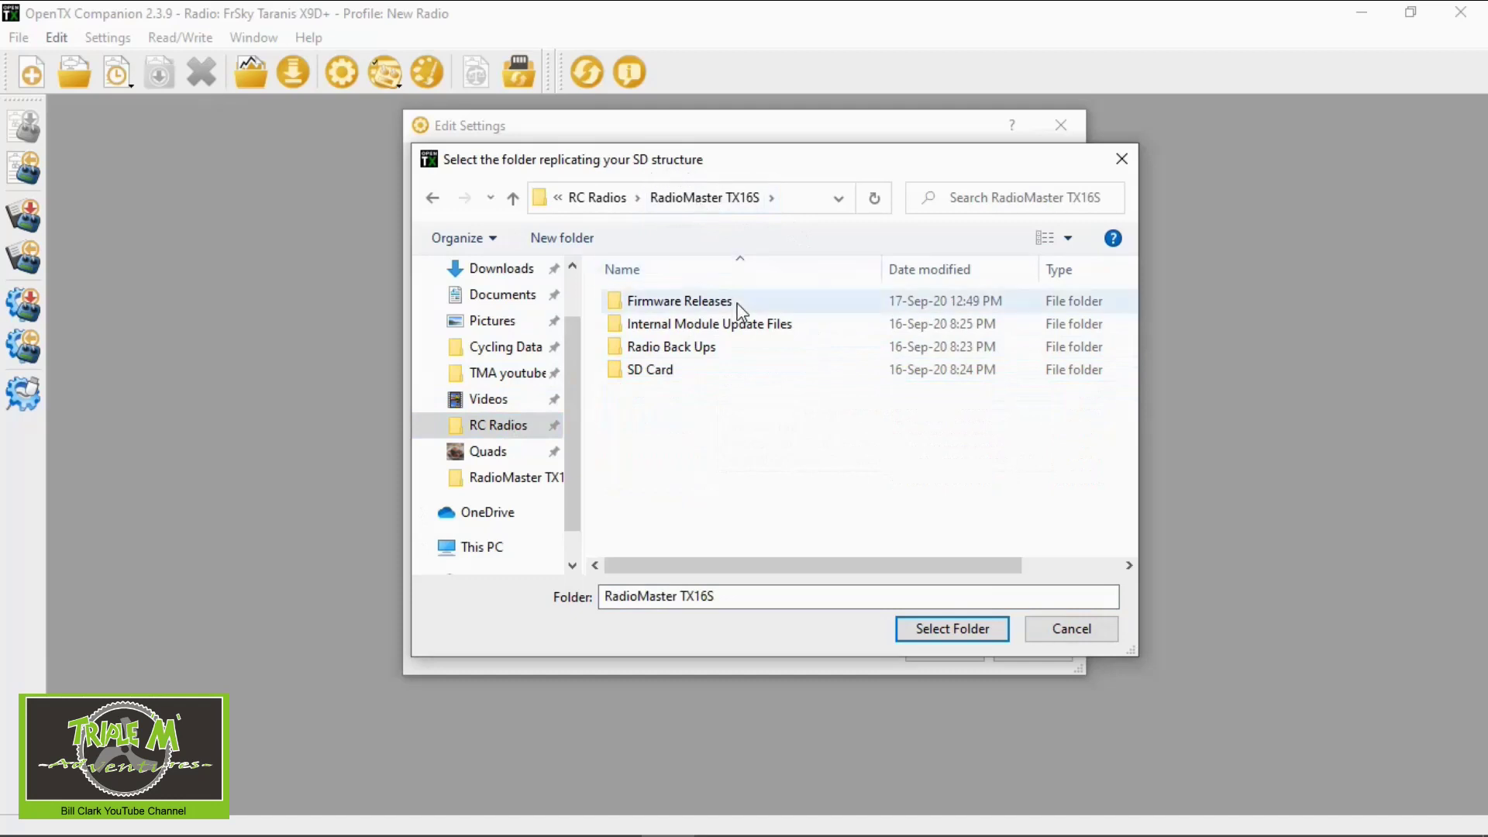
pyautogui.click(663, 372)
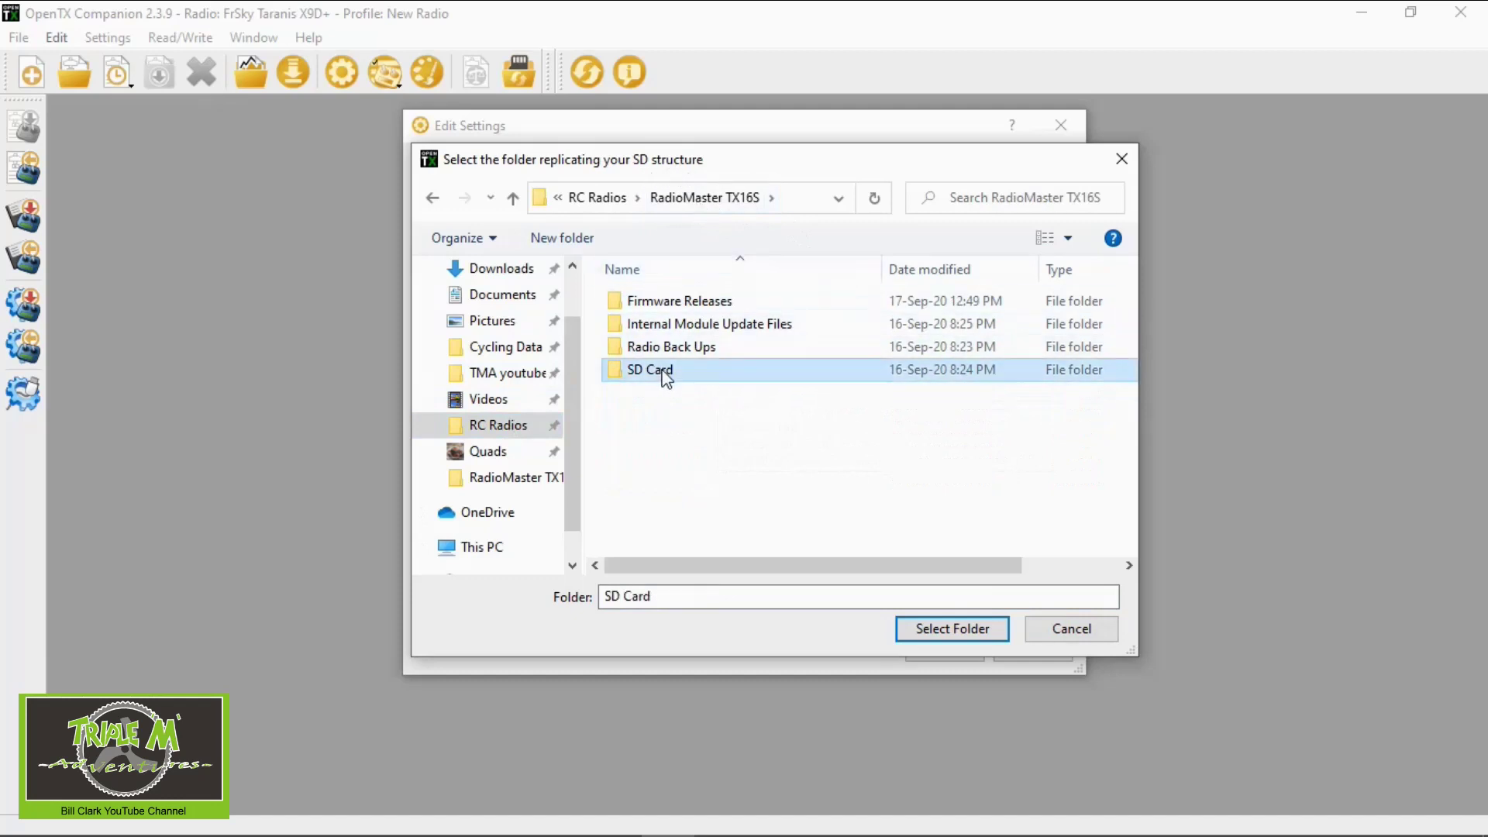
pyautogui.click(966, 627)
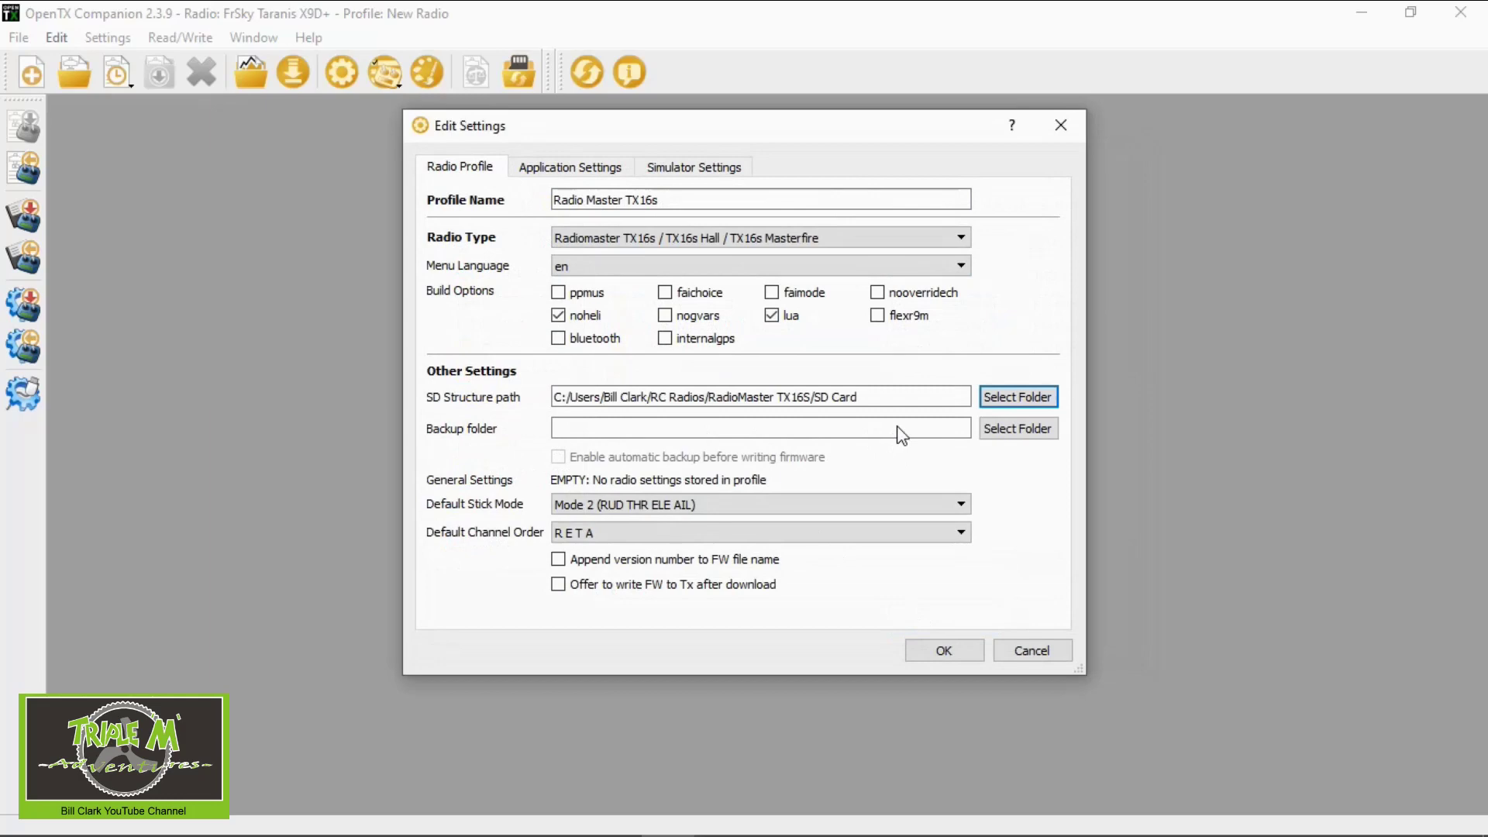
# Step: Set the backup folder to Radio Back Ups
pyautogui.click(1039, 441)
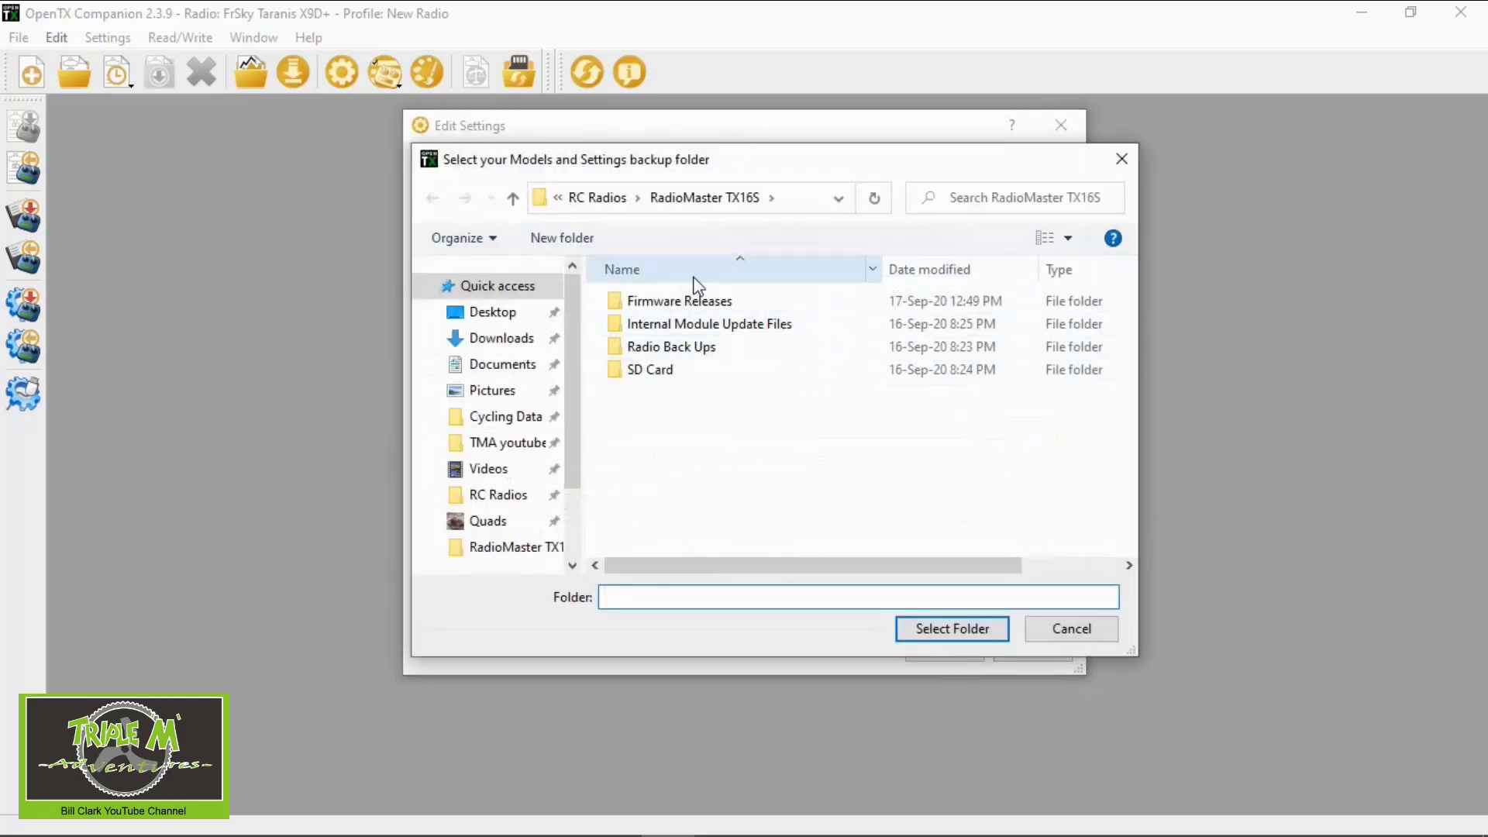
pyautogui.click(685, 353)
pyautogui.click(957, 630)
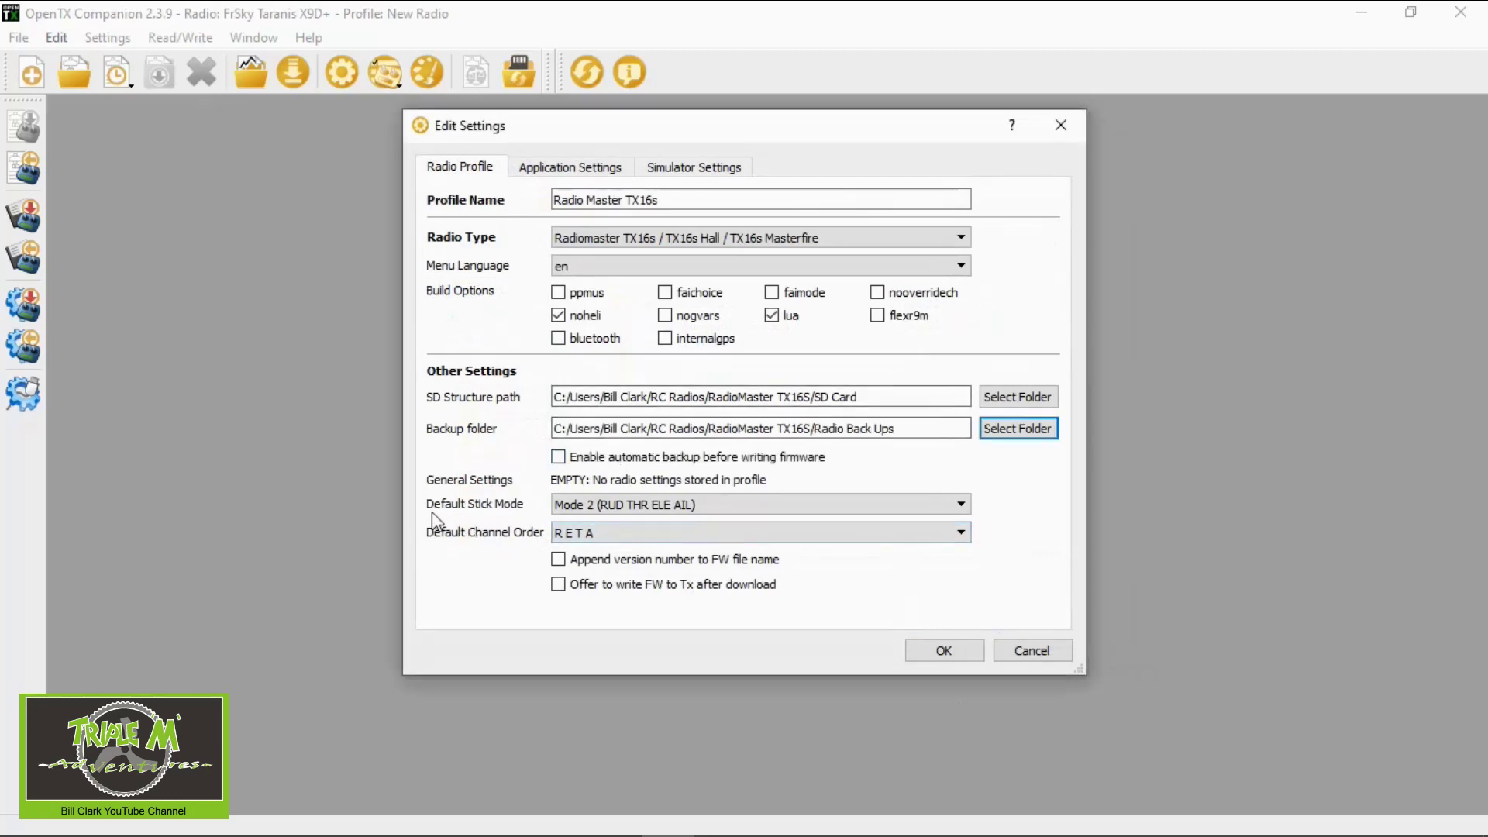
# Step: Choose Mode 1 (RUD ELE THR AIL) as default stick mode and save the profile
pyautogui.click(967, 505)
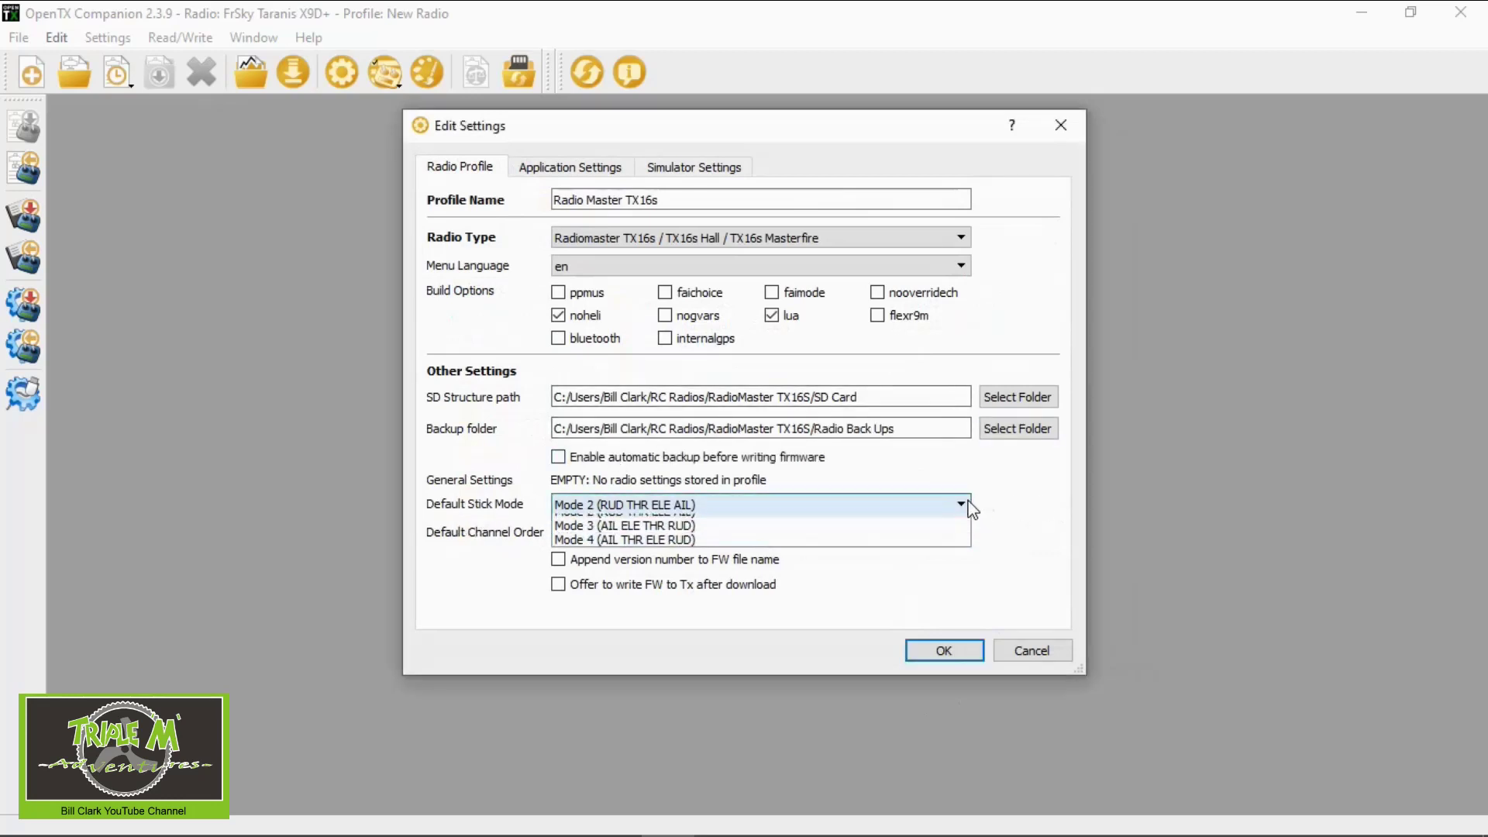
pyautogui.click(653, 521)
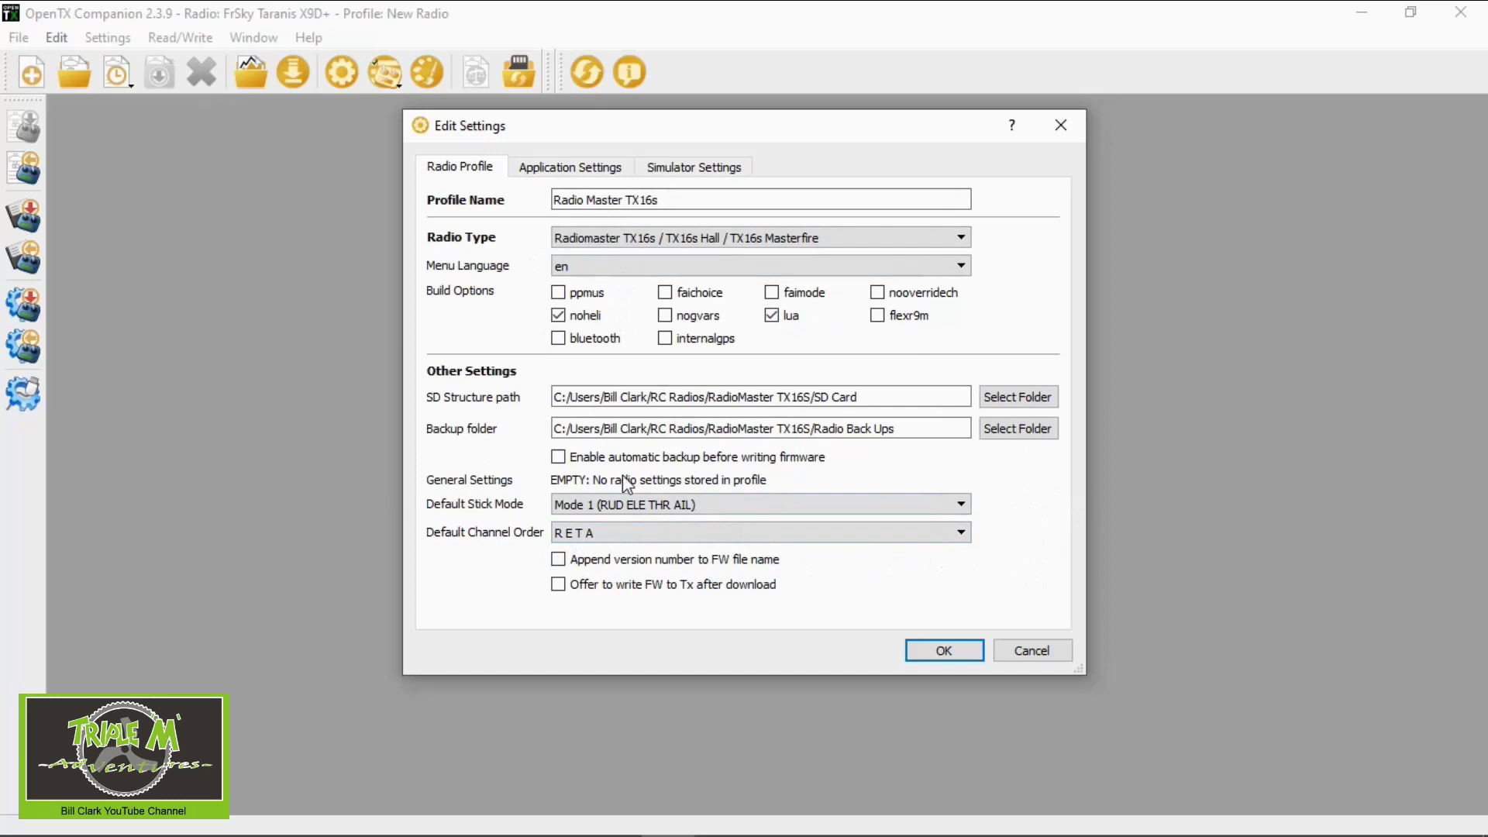
pyautogui.click(956, 655)
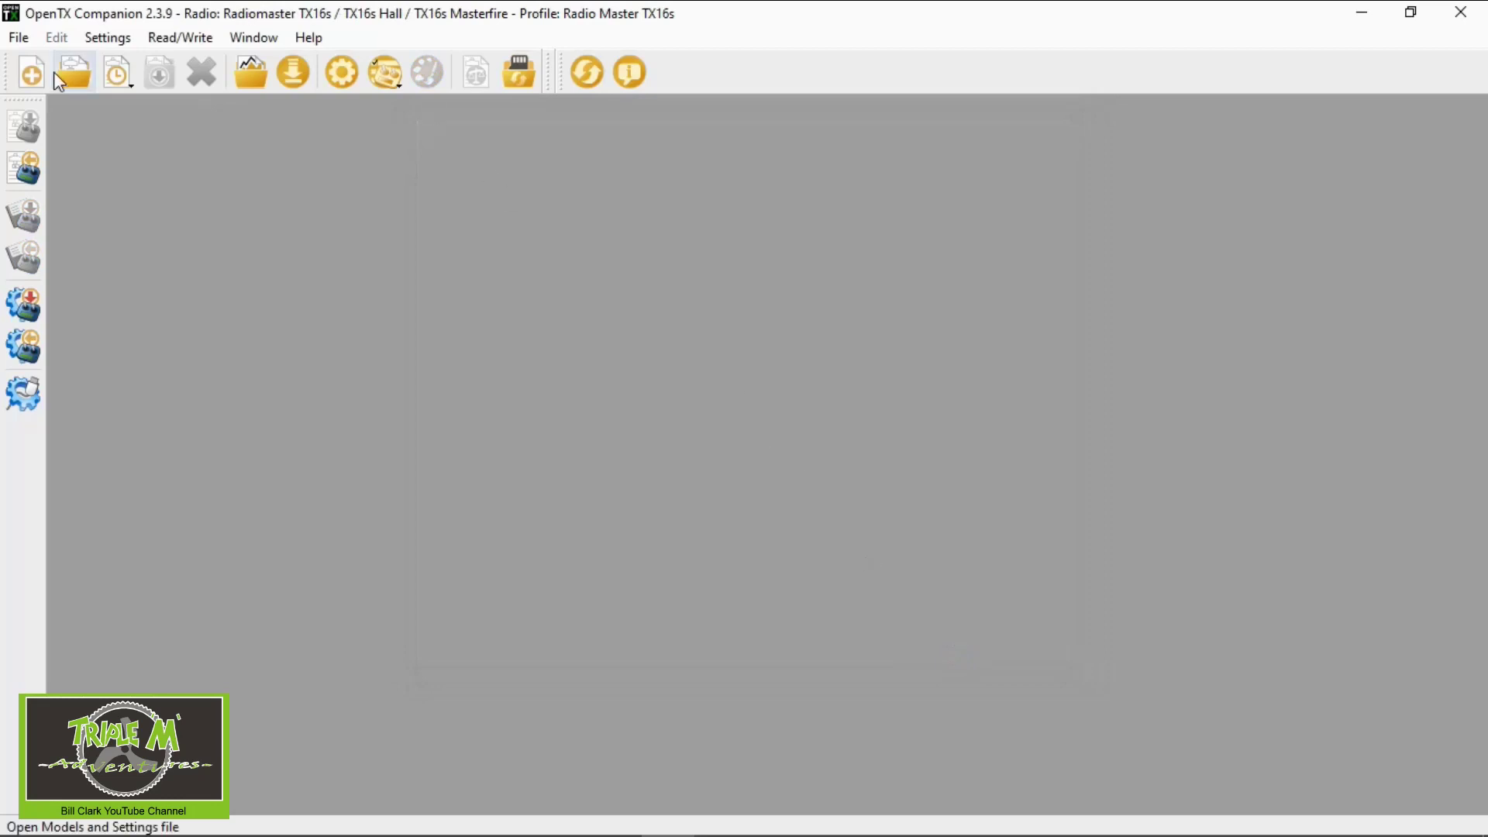
pyautogui.click(108, 37)
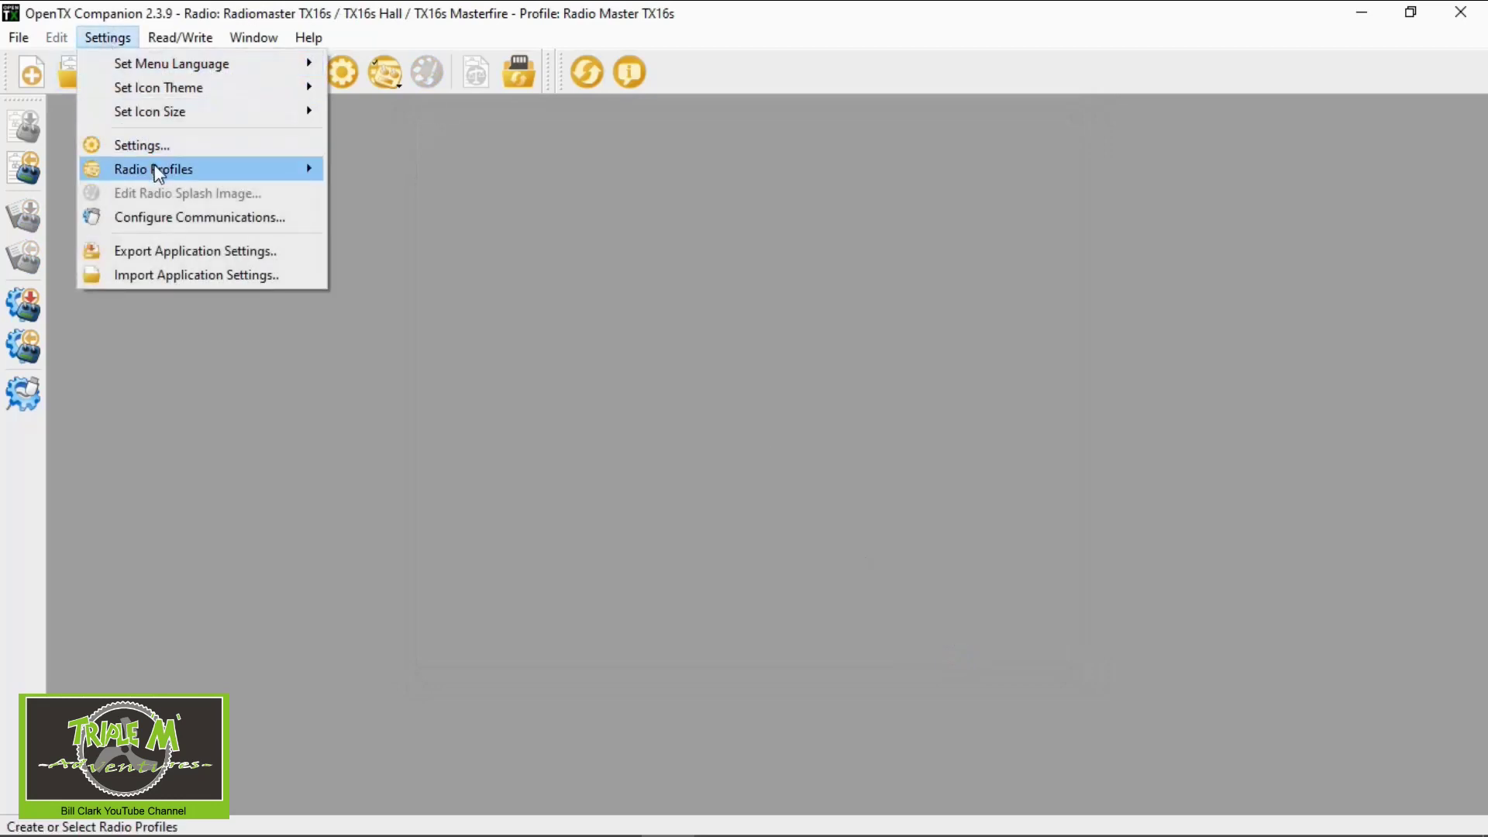
pyautogui.moveTo(156, 170)
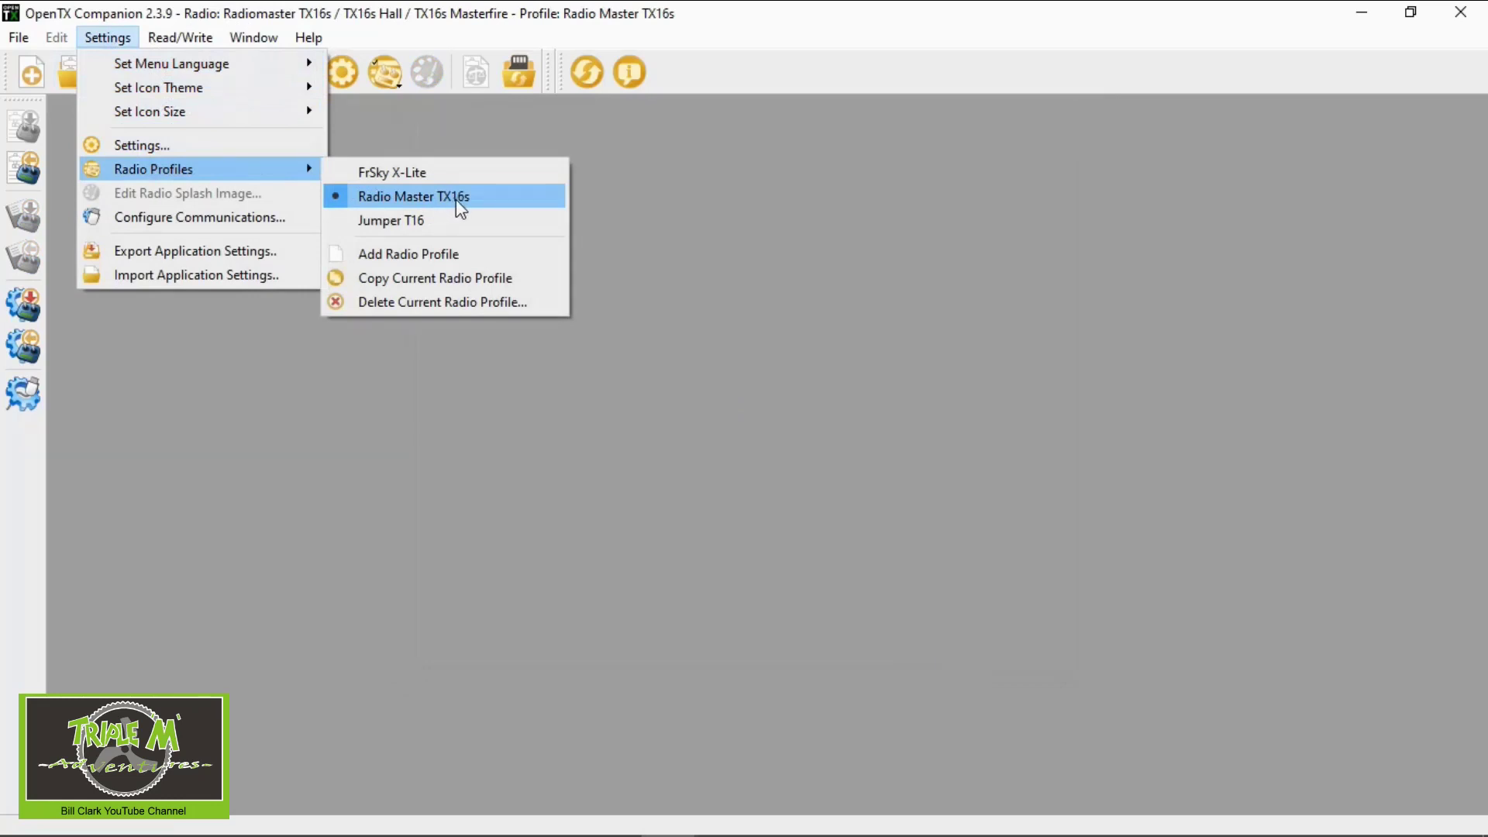
pyautogui.press('Escape')
pyautogui.press('Escape')
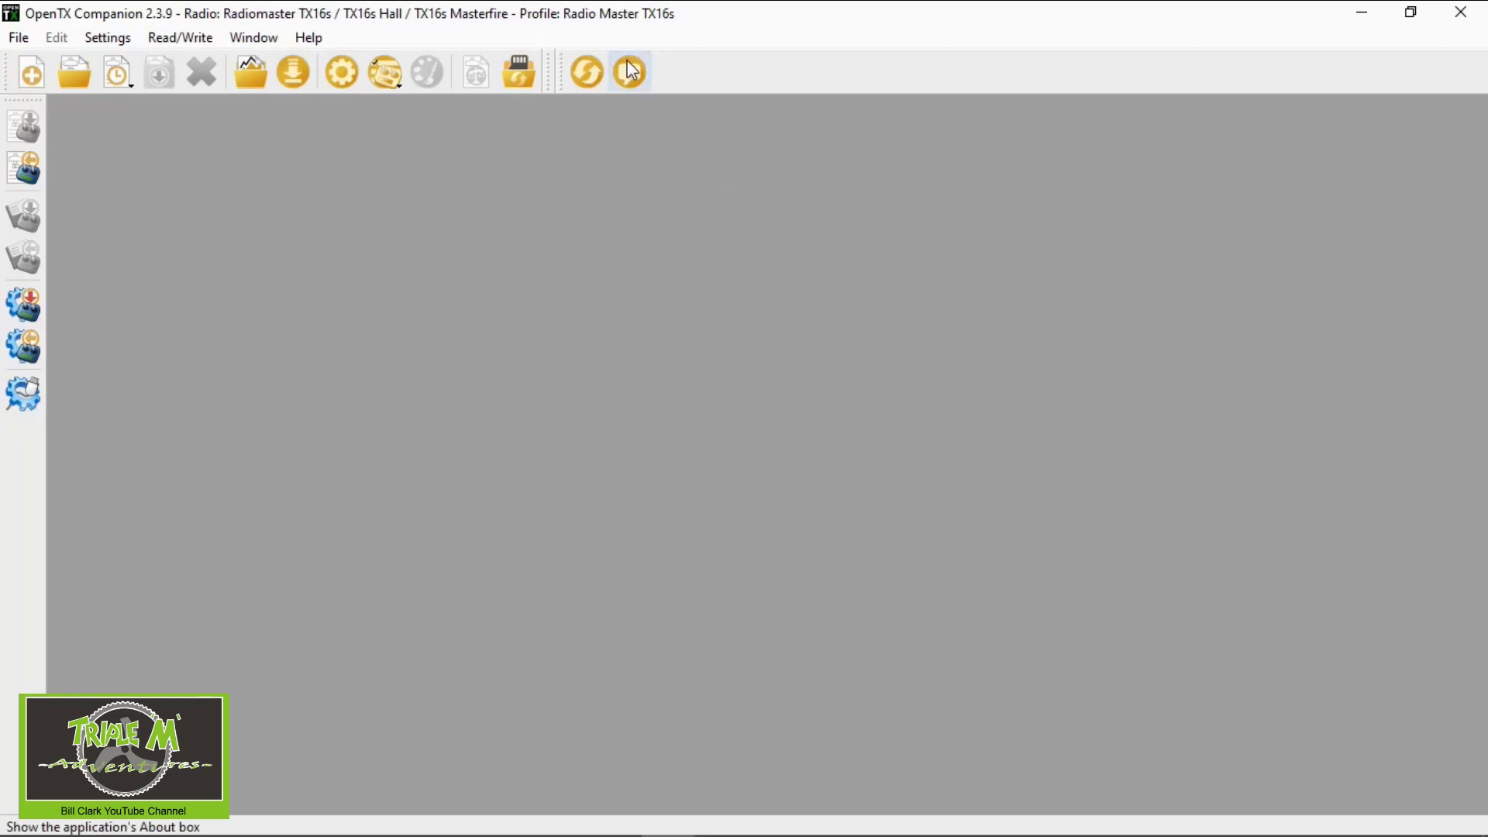
pyautogui.click(589, 71)
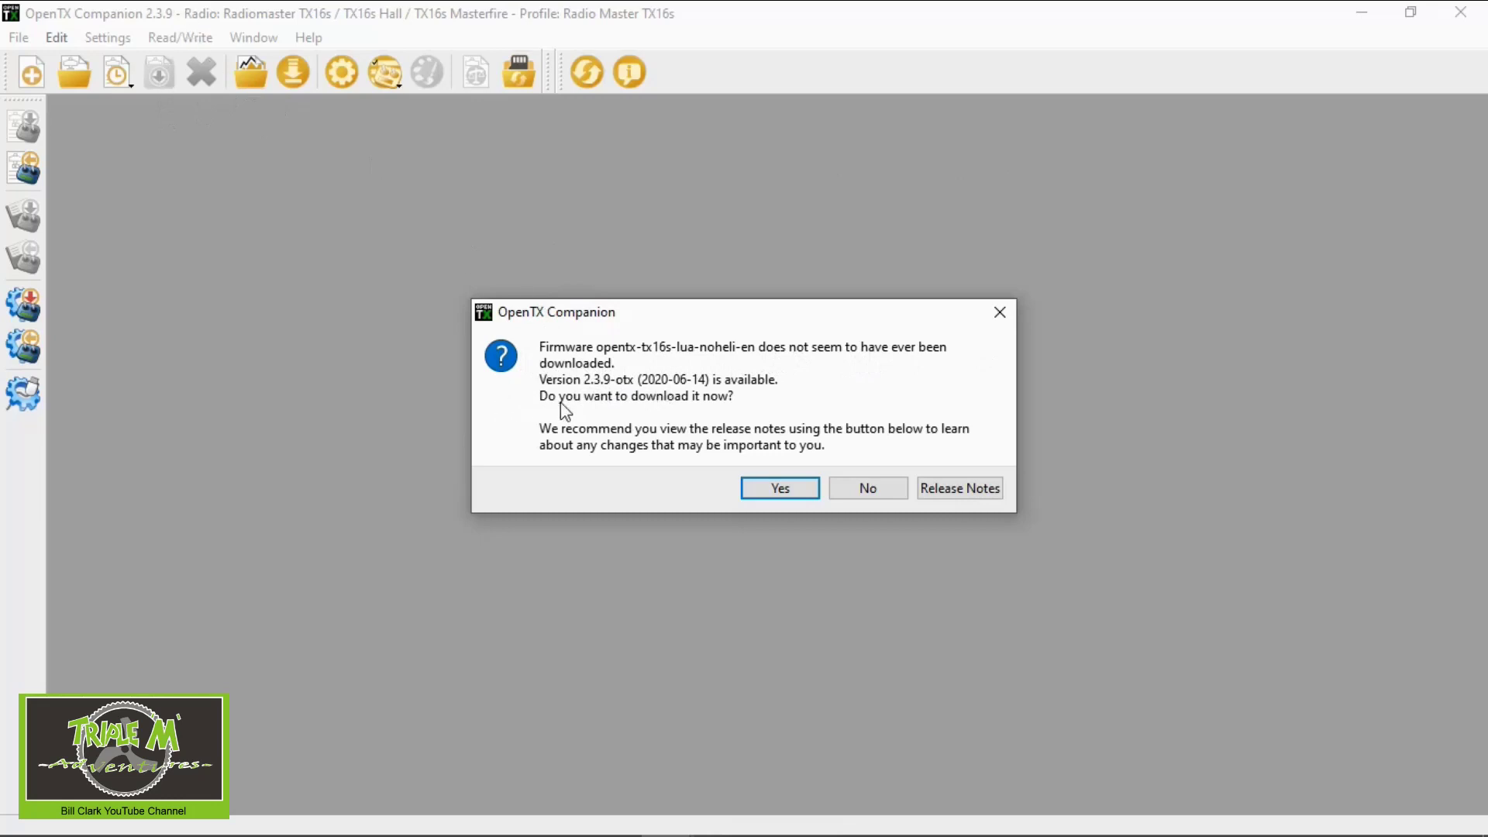
# Step: Accept the prompt to download the OpenTX 2.3.9 firmware for the TX16s
pyautogui.click(780, 488)
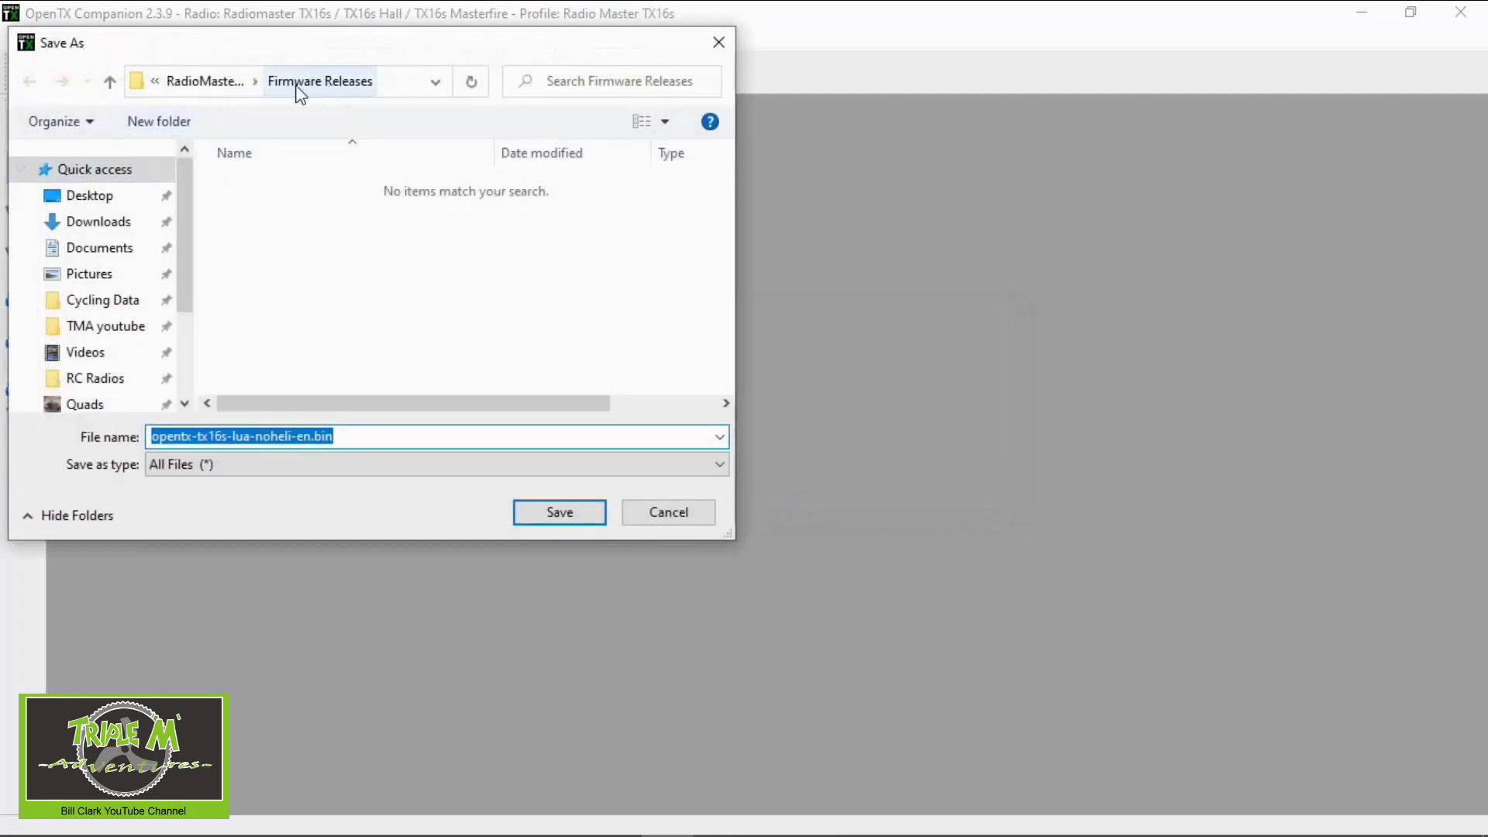
# Step: Save opentx-tx16s-lua-noheli-en2.3.9.bin into Firmware Releases, then minimise Companion
pyautogui.click(186, 81)
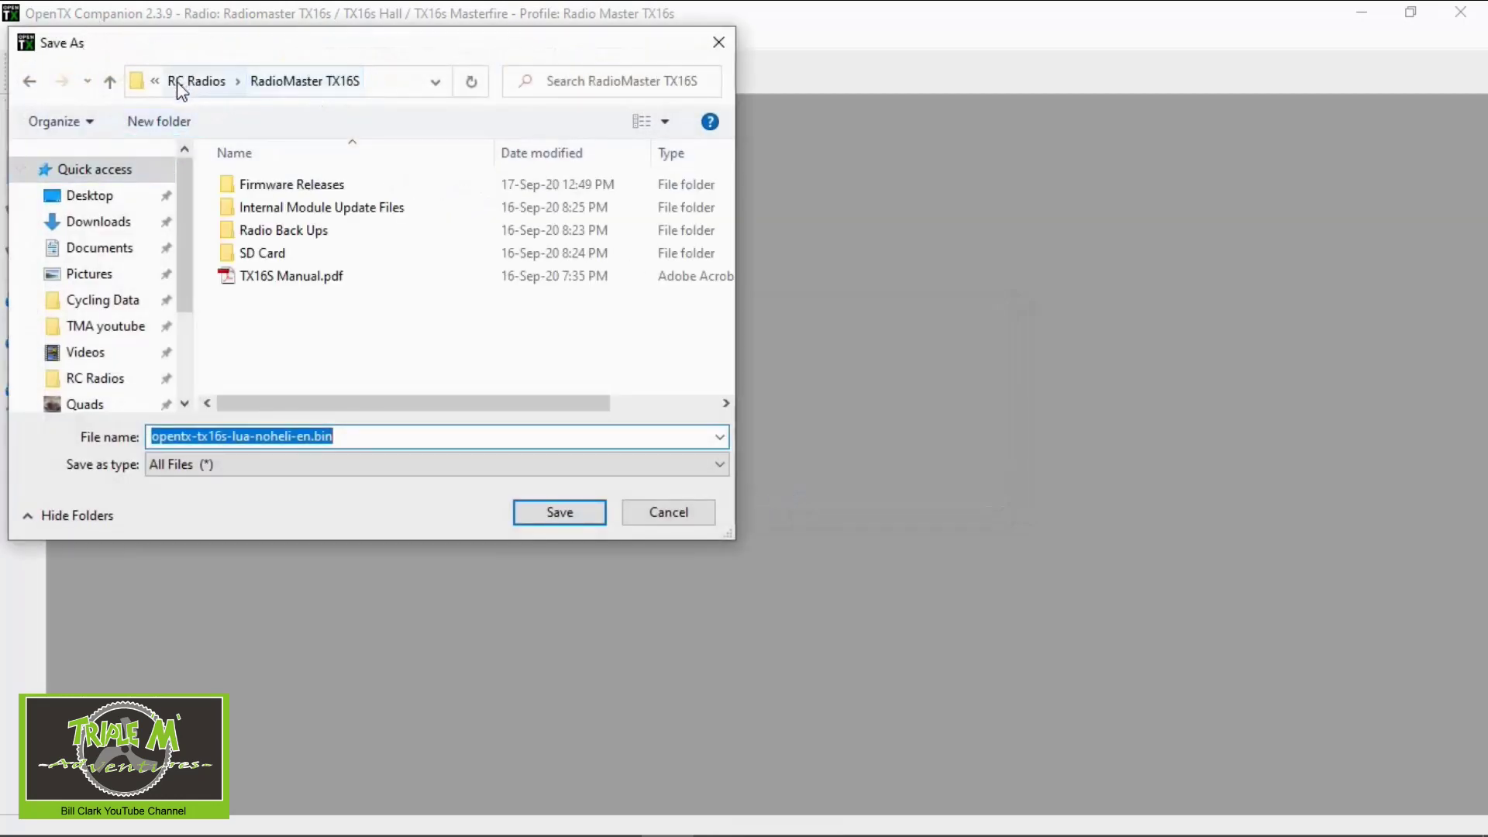
pyautogui.doubleClick(324, 186)
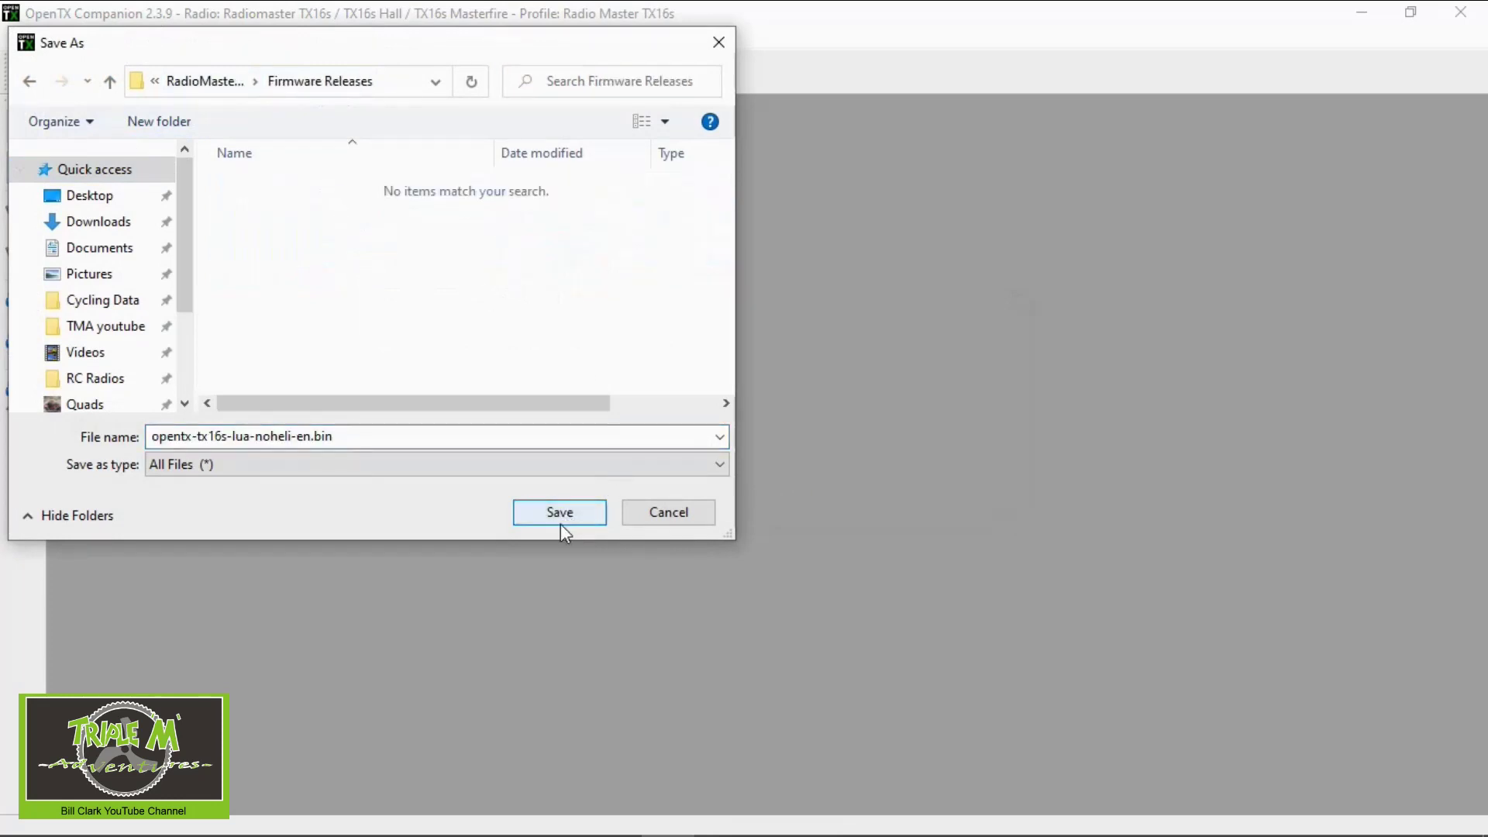
pyautogui.click(610, 429)
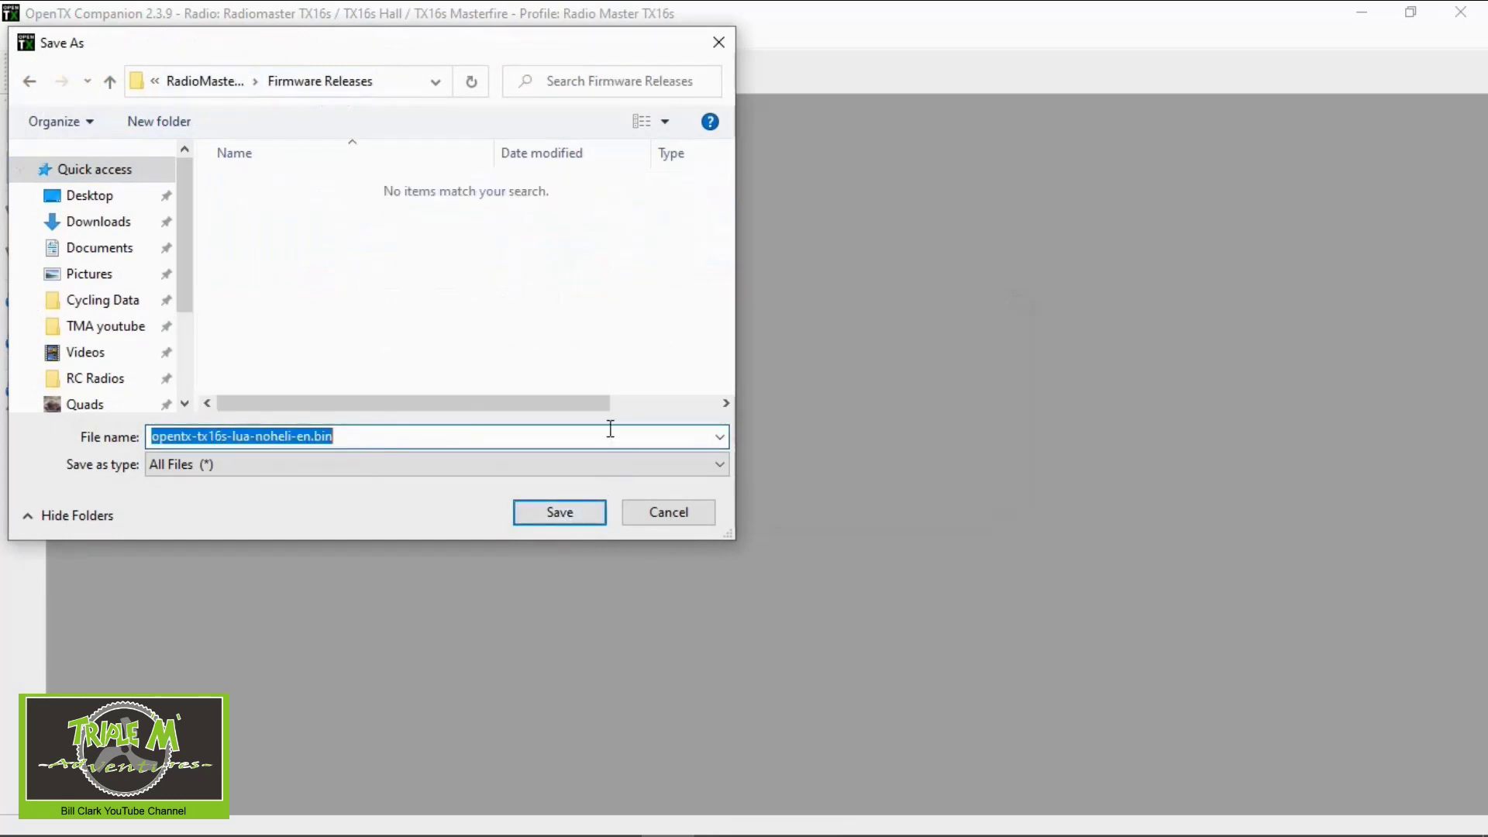
pyautogui.click(623, 428)
pyautogui.click(364, 439)
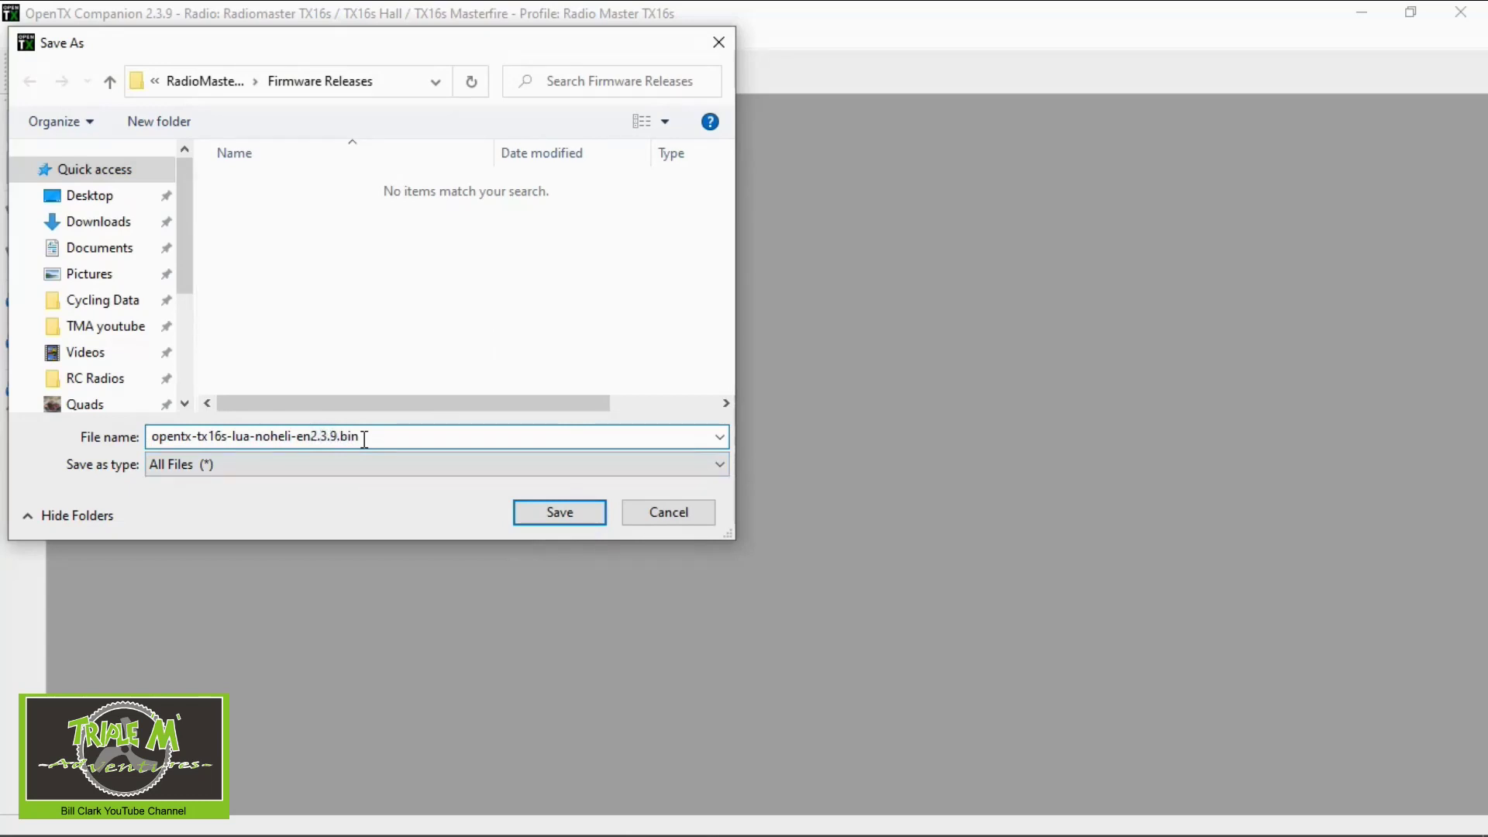
pyautogui.click(558, 512)
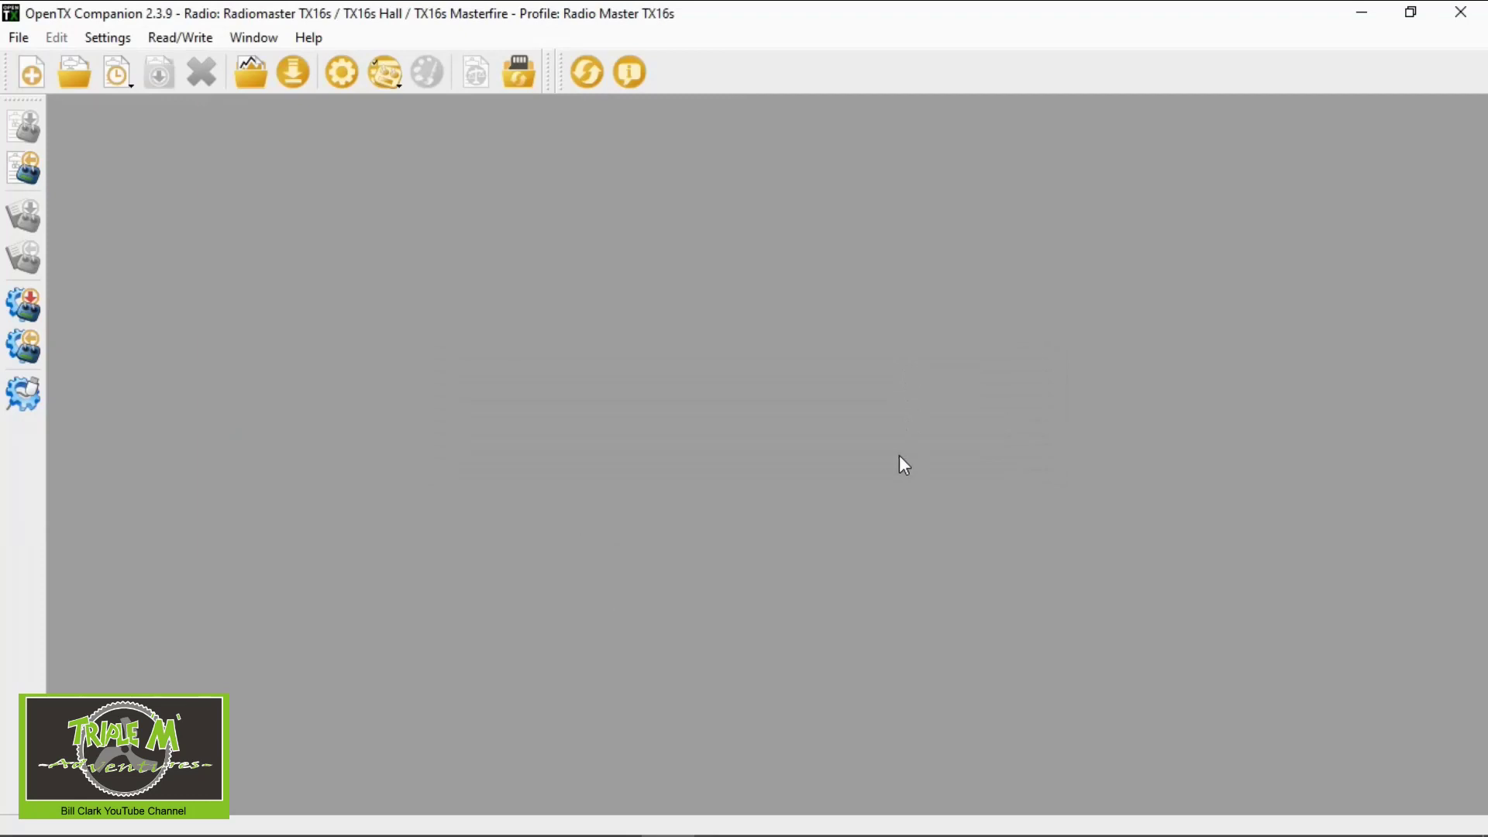
pyautogui.click(1360, 13)
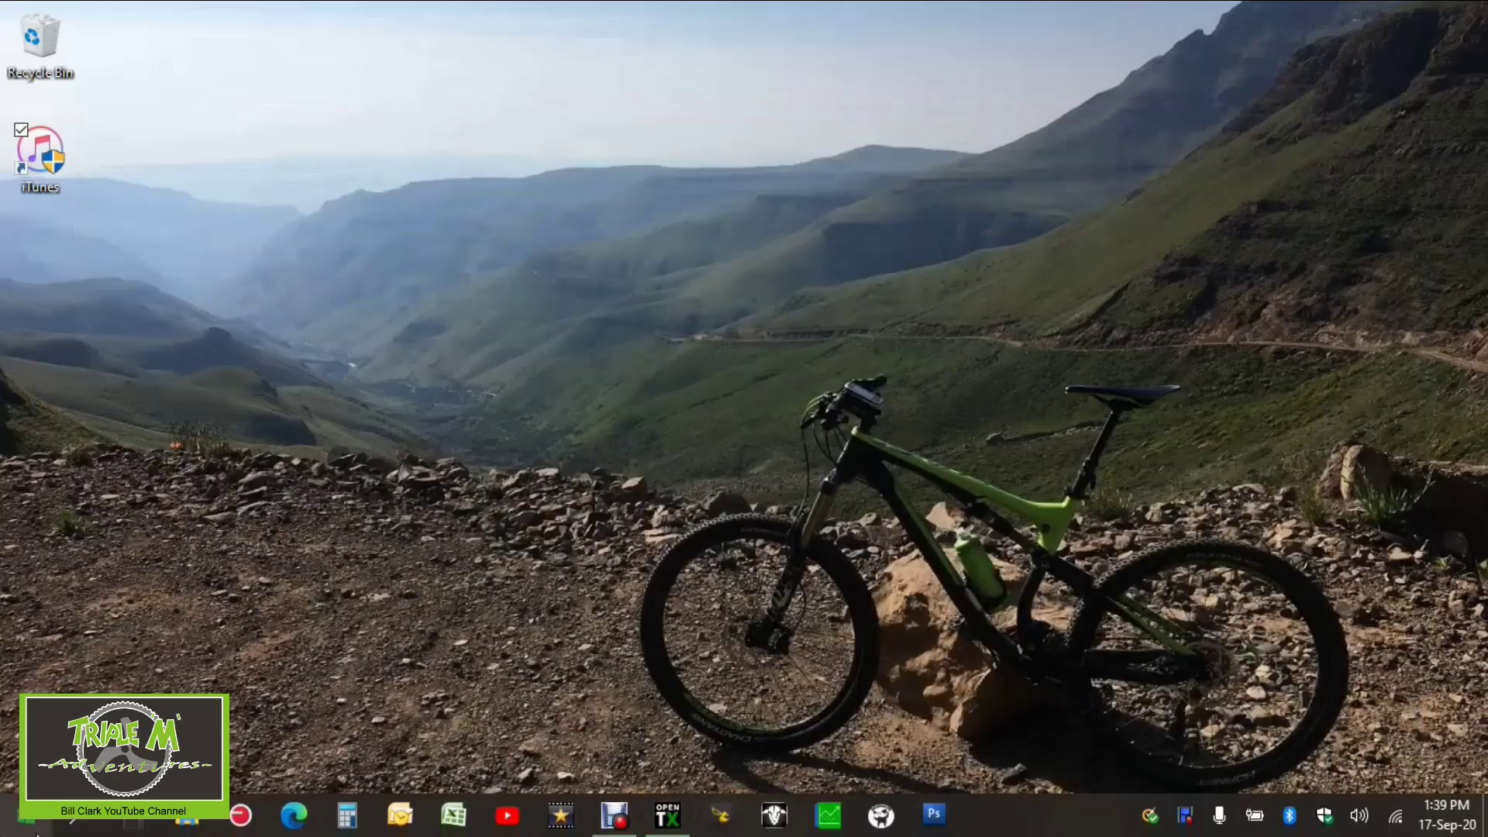
# Step: Browse to RadioMaster TX16S > Firmware Releases in File Explorer to verify the 2.3.9 .bin
pyautogui.click(189, 820)
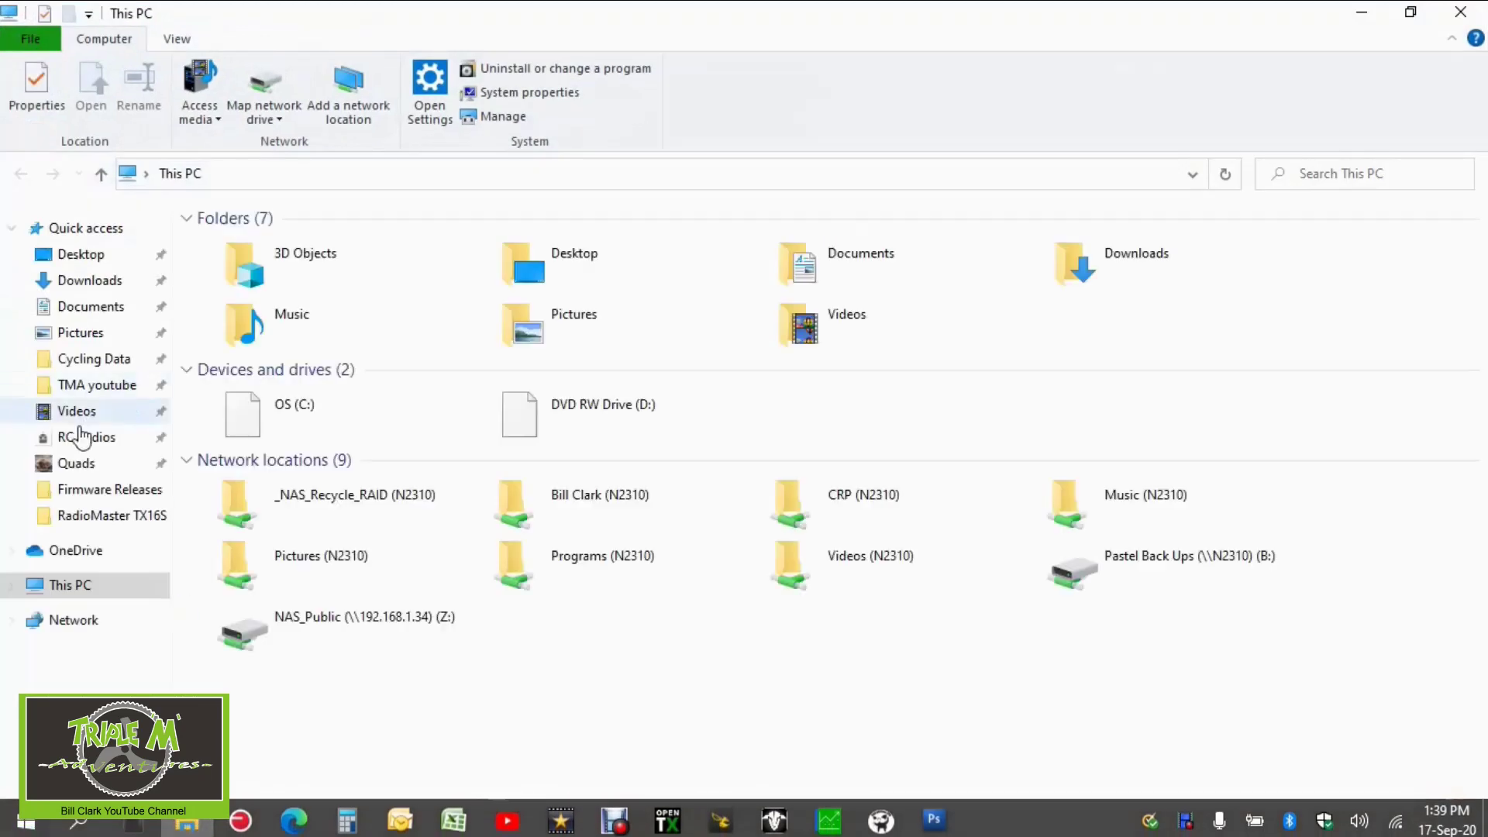
pyautogui.click(81, 514)
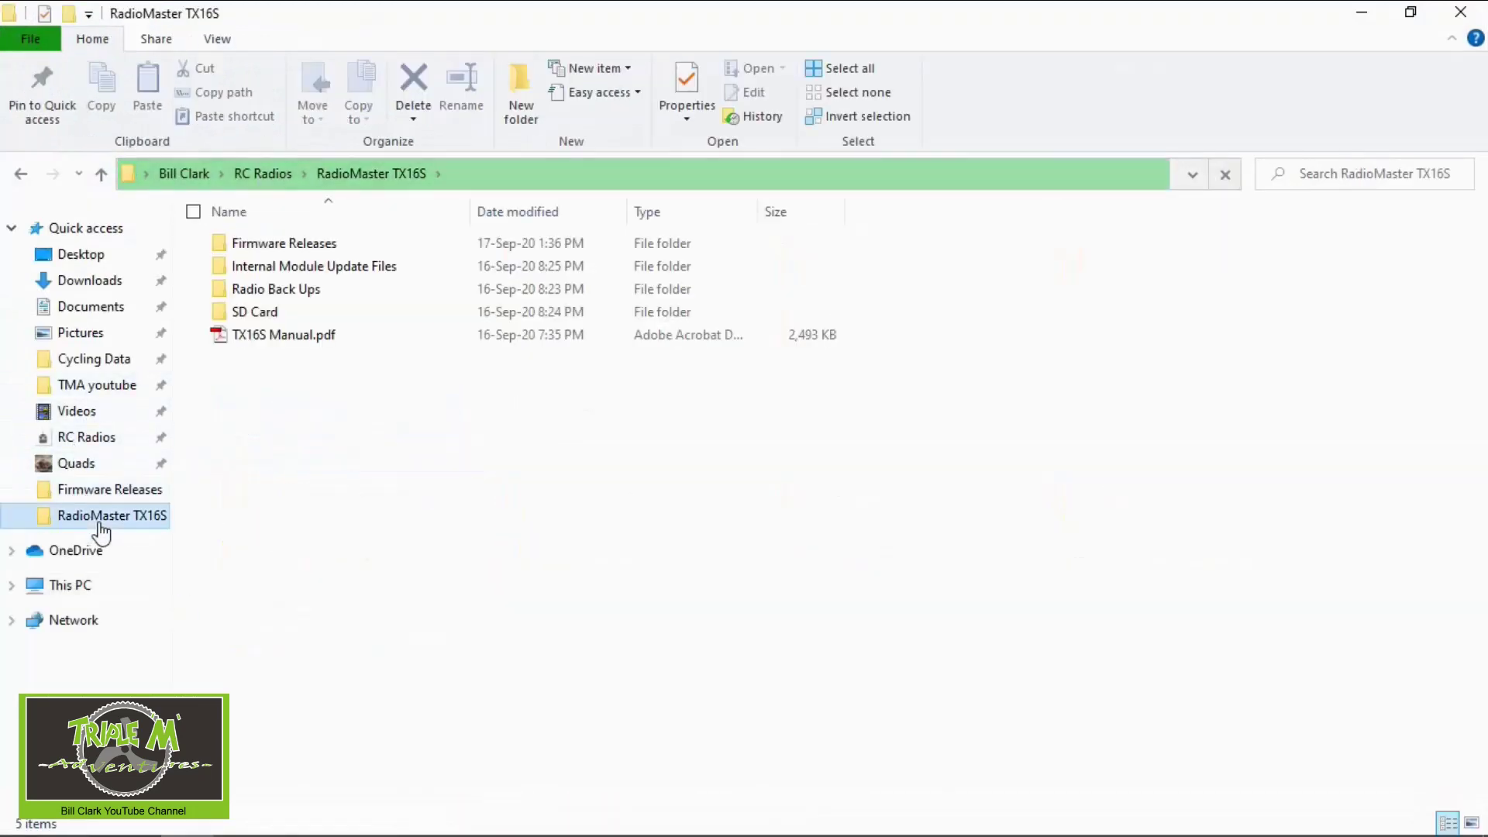
pyautogui.click(346, 242)
pyautogui.doubleClick(346, 241)
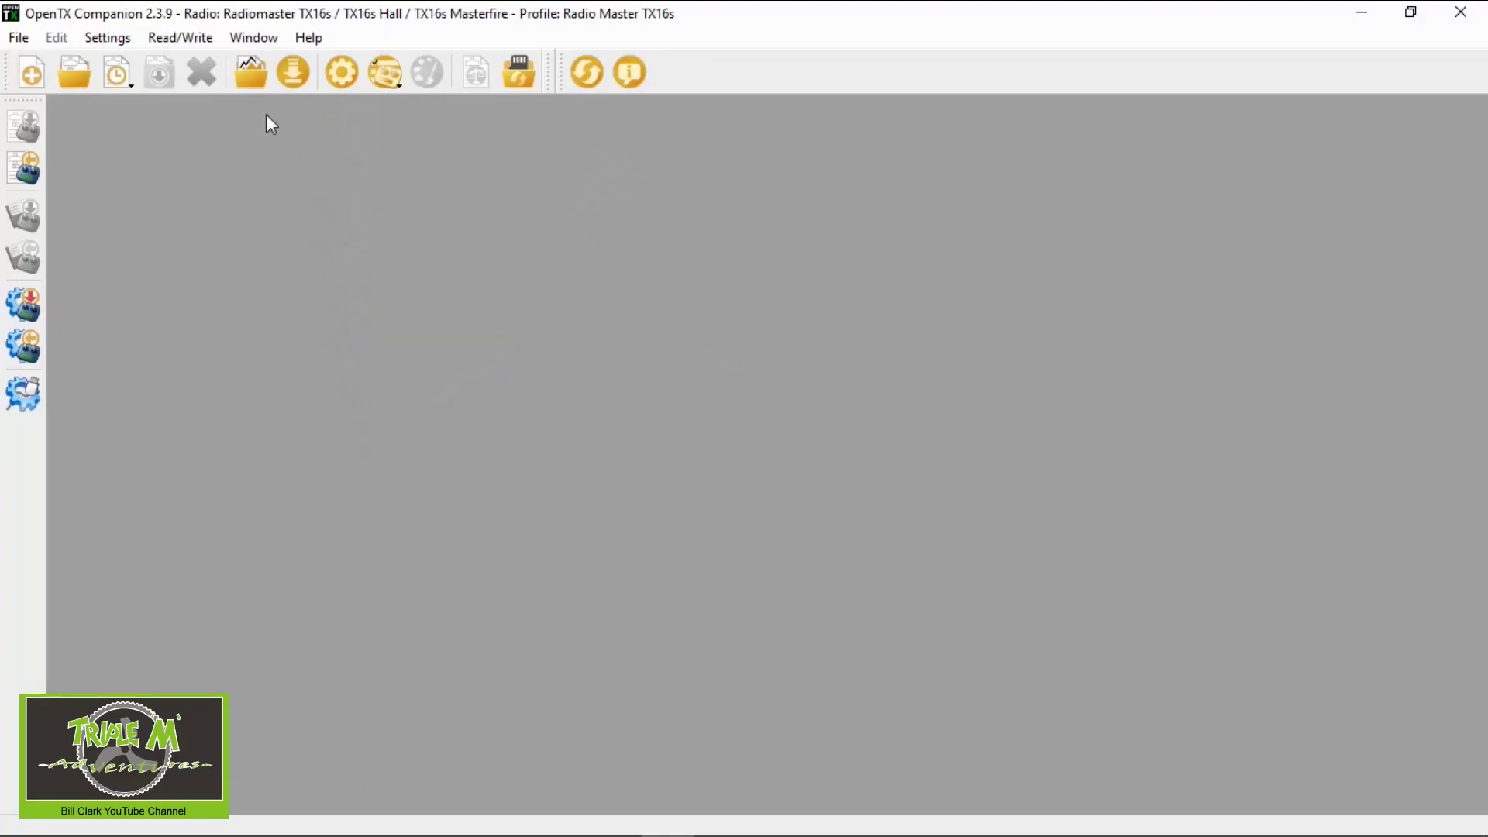
pyautogui.click(121, 43)
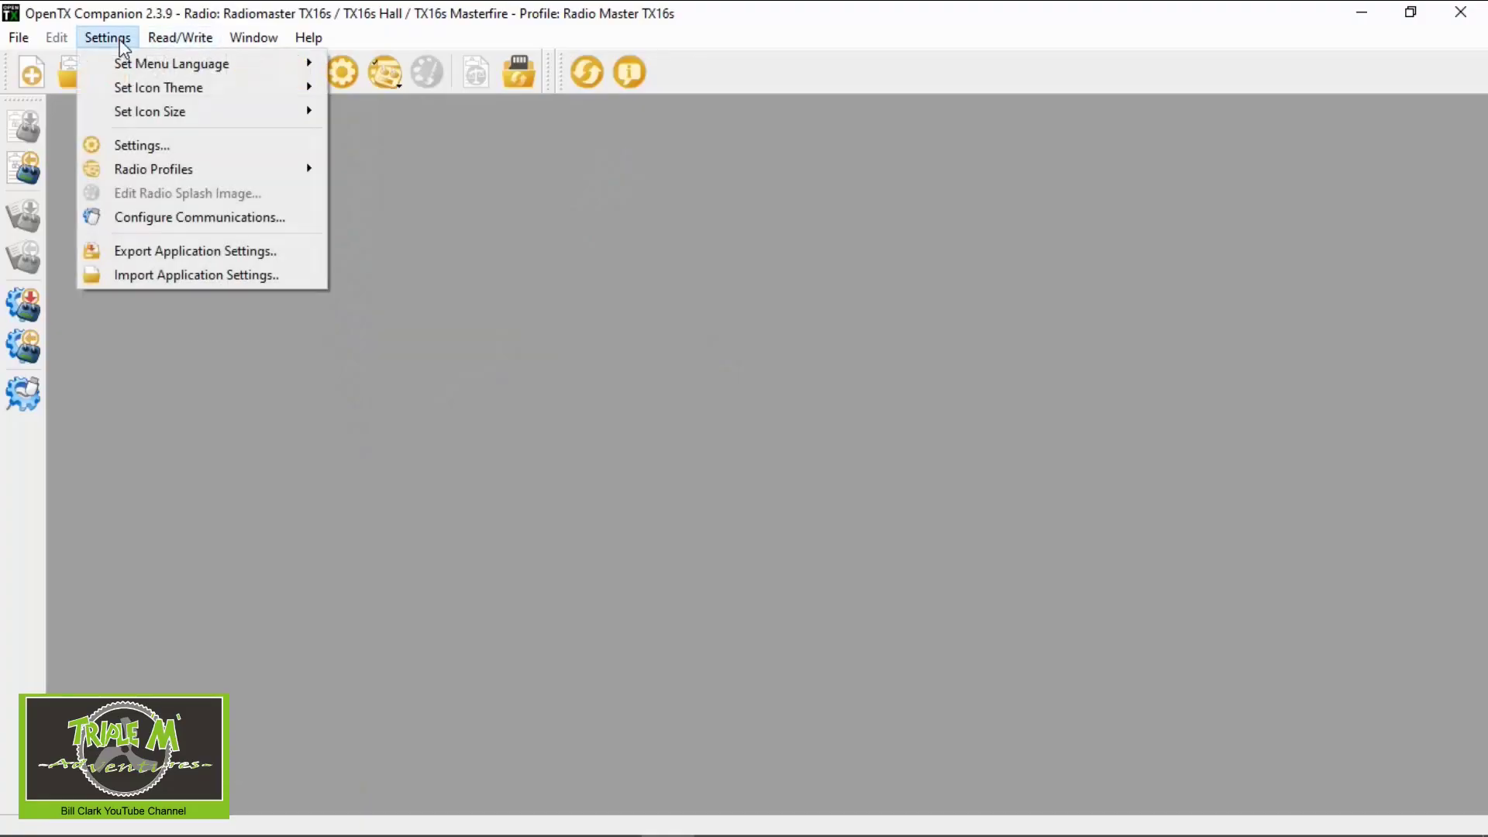
pyautogui.moveTo(281, 177)
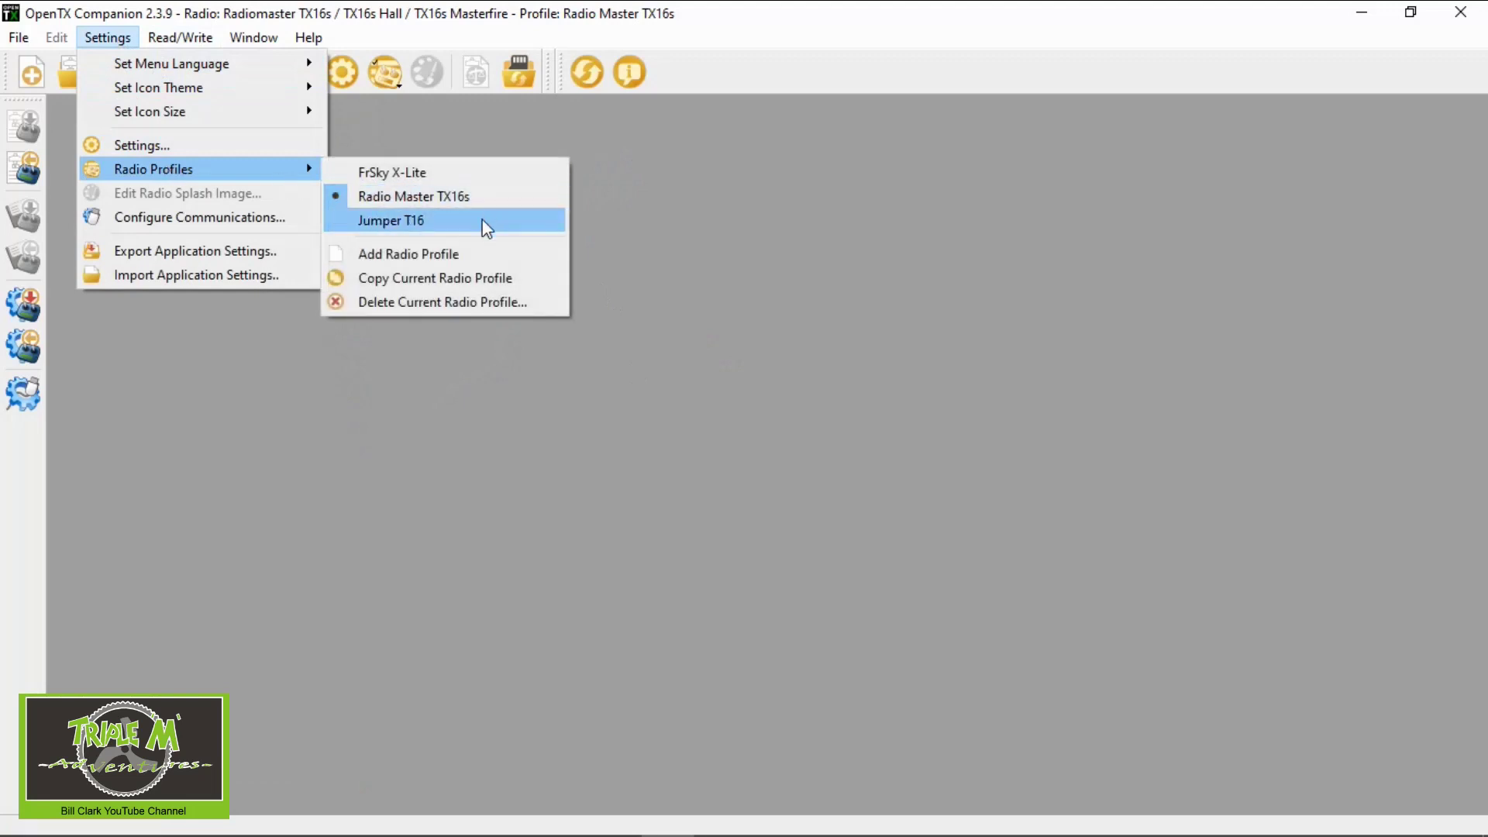
pyautogui.click(913, 232)
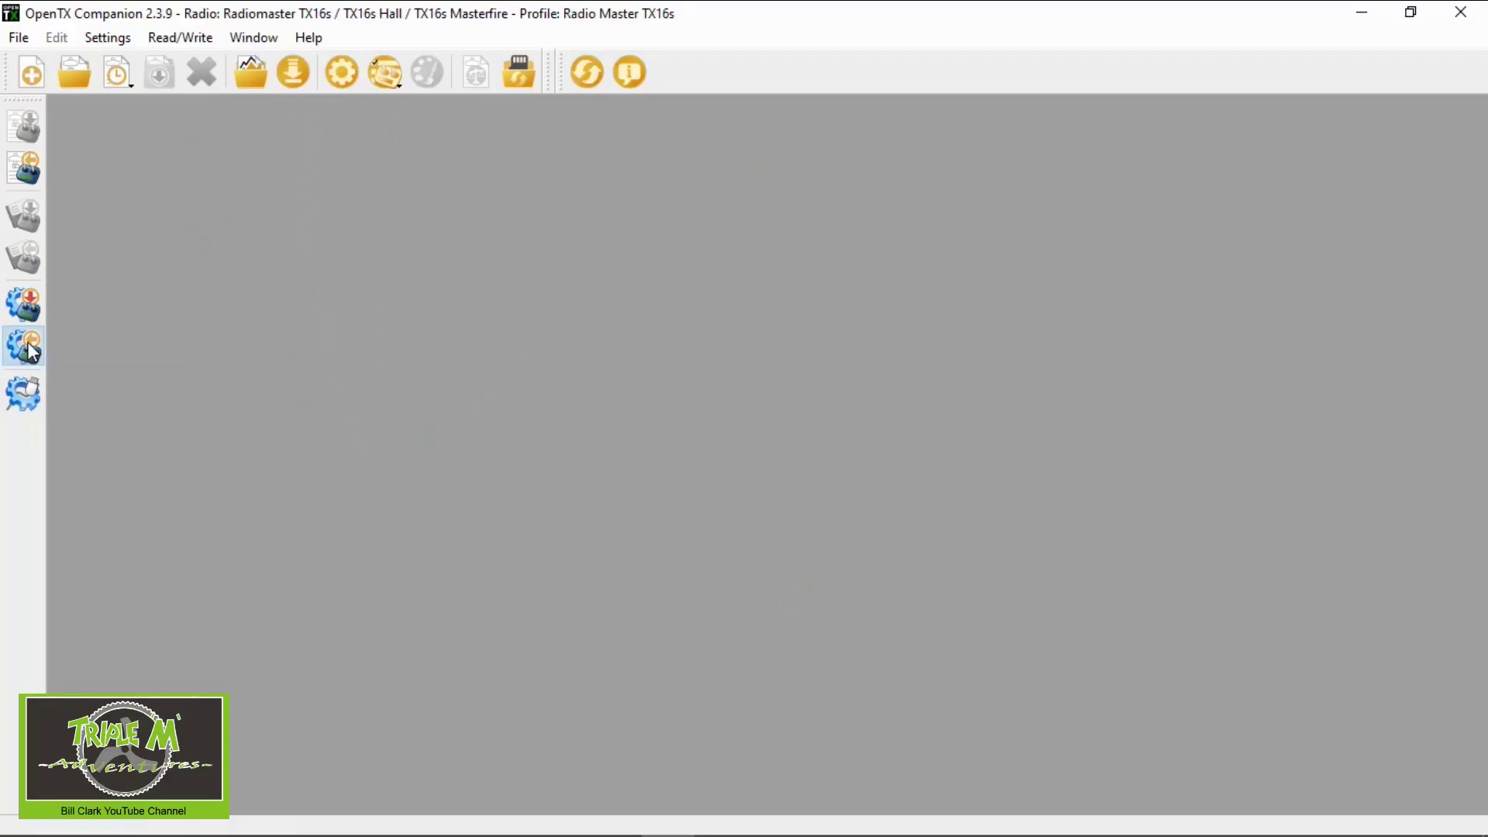
pyautogui.click(29, 351)
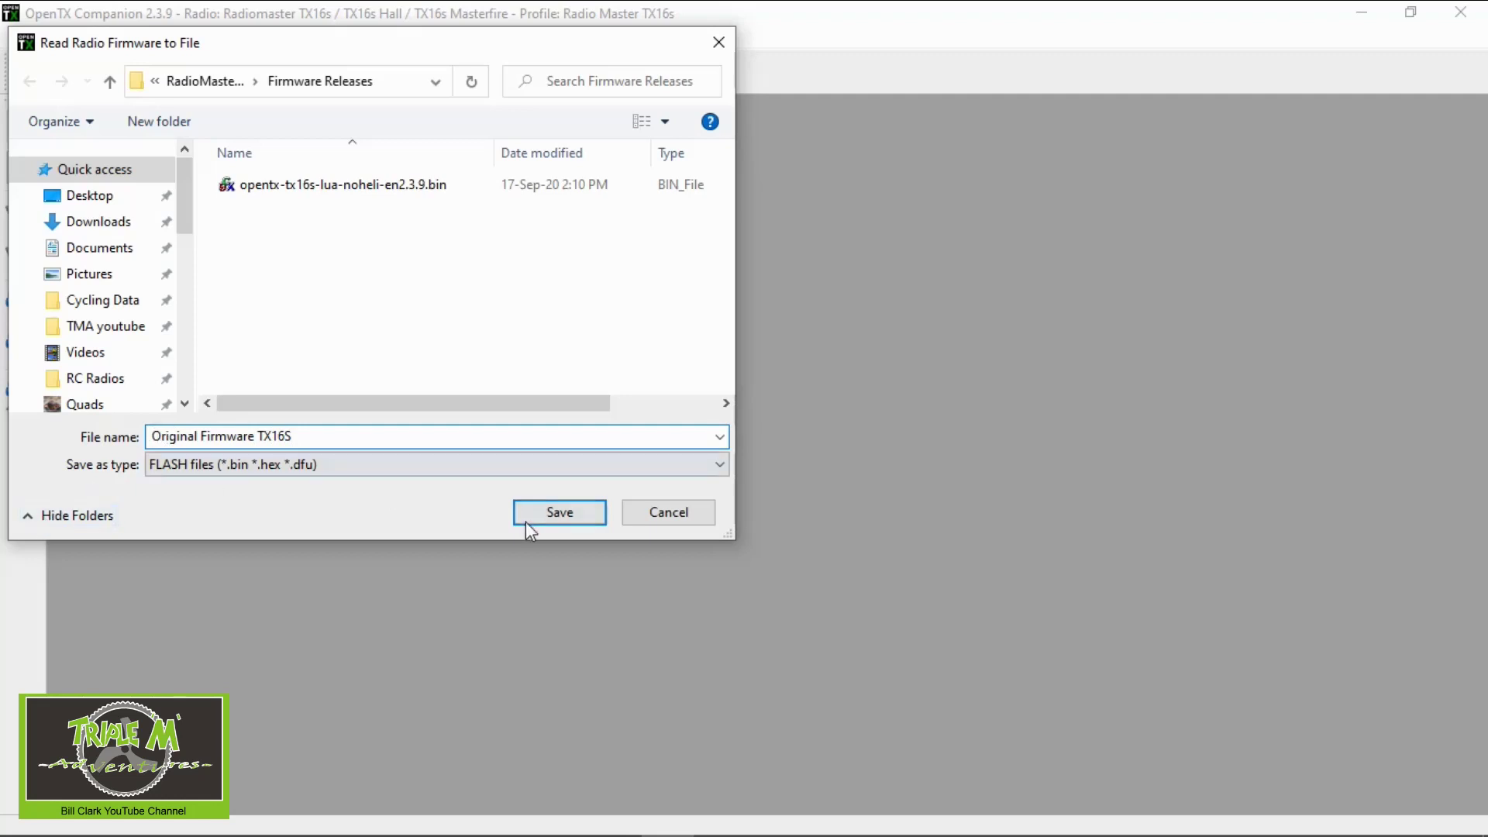
# Step: Save the radio's firmware backup as Original Firmware TX16S in Firmware Releases
pyautogui.click(570, 521)
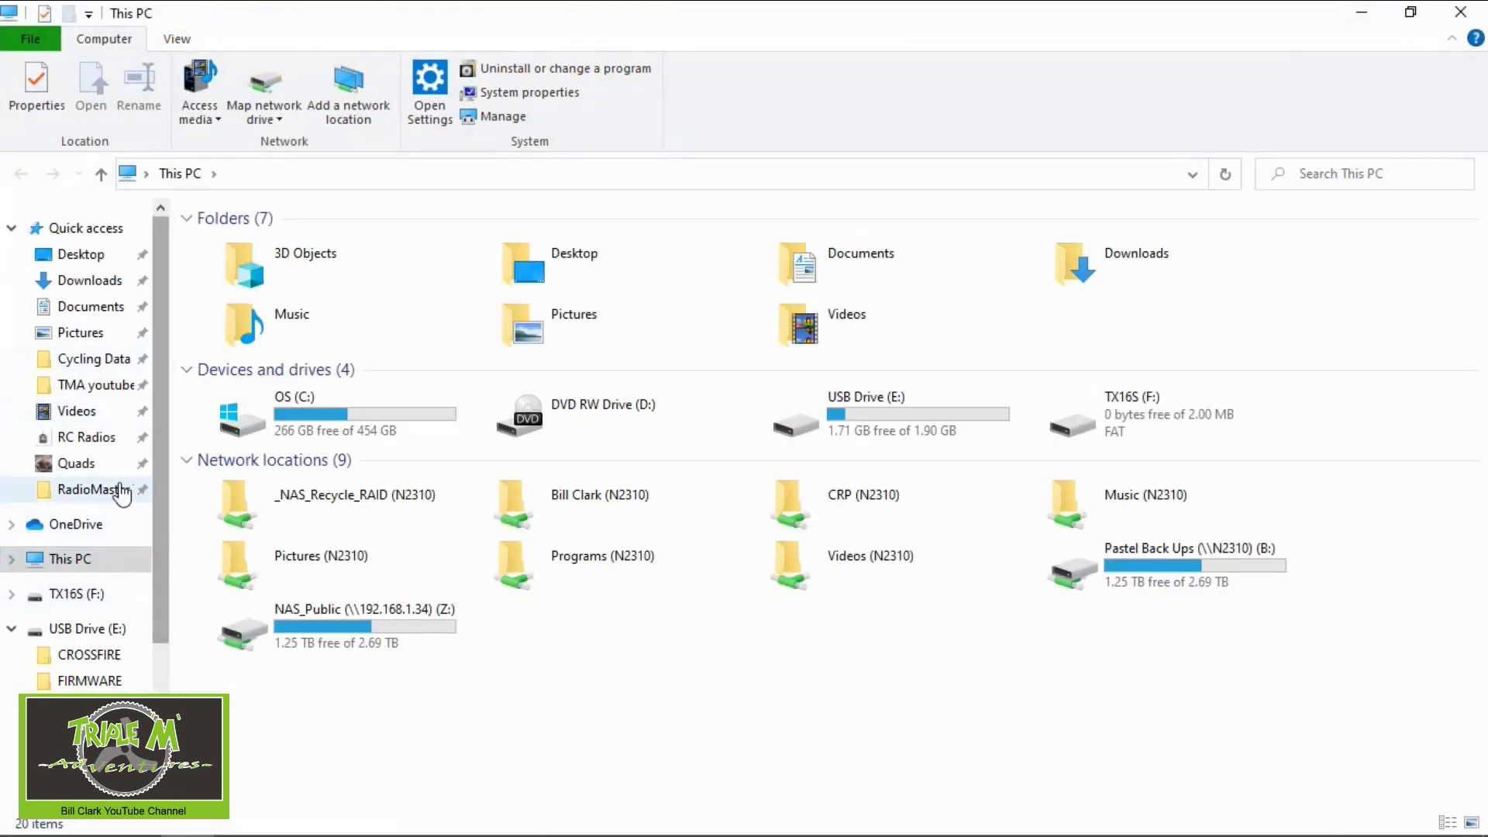
# Step: Verify the 2,048 KB Original Firmware TX16S.bin in Firmware Releases, then minimise Explorer
pyautogui.click(109, 489)
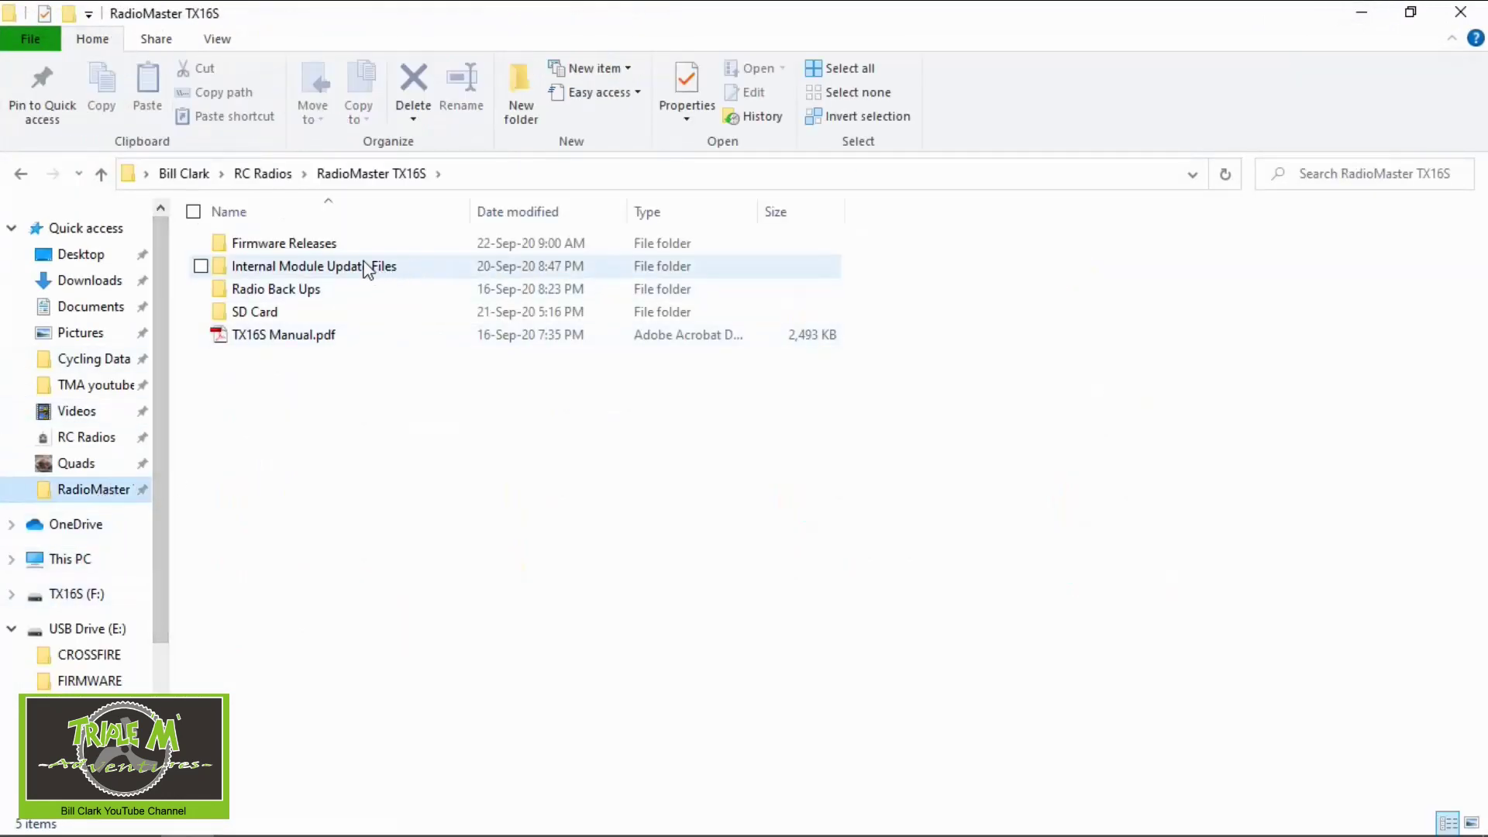
pyautogui.doubleClick(359, 243)
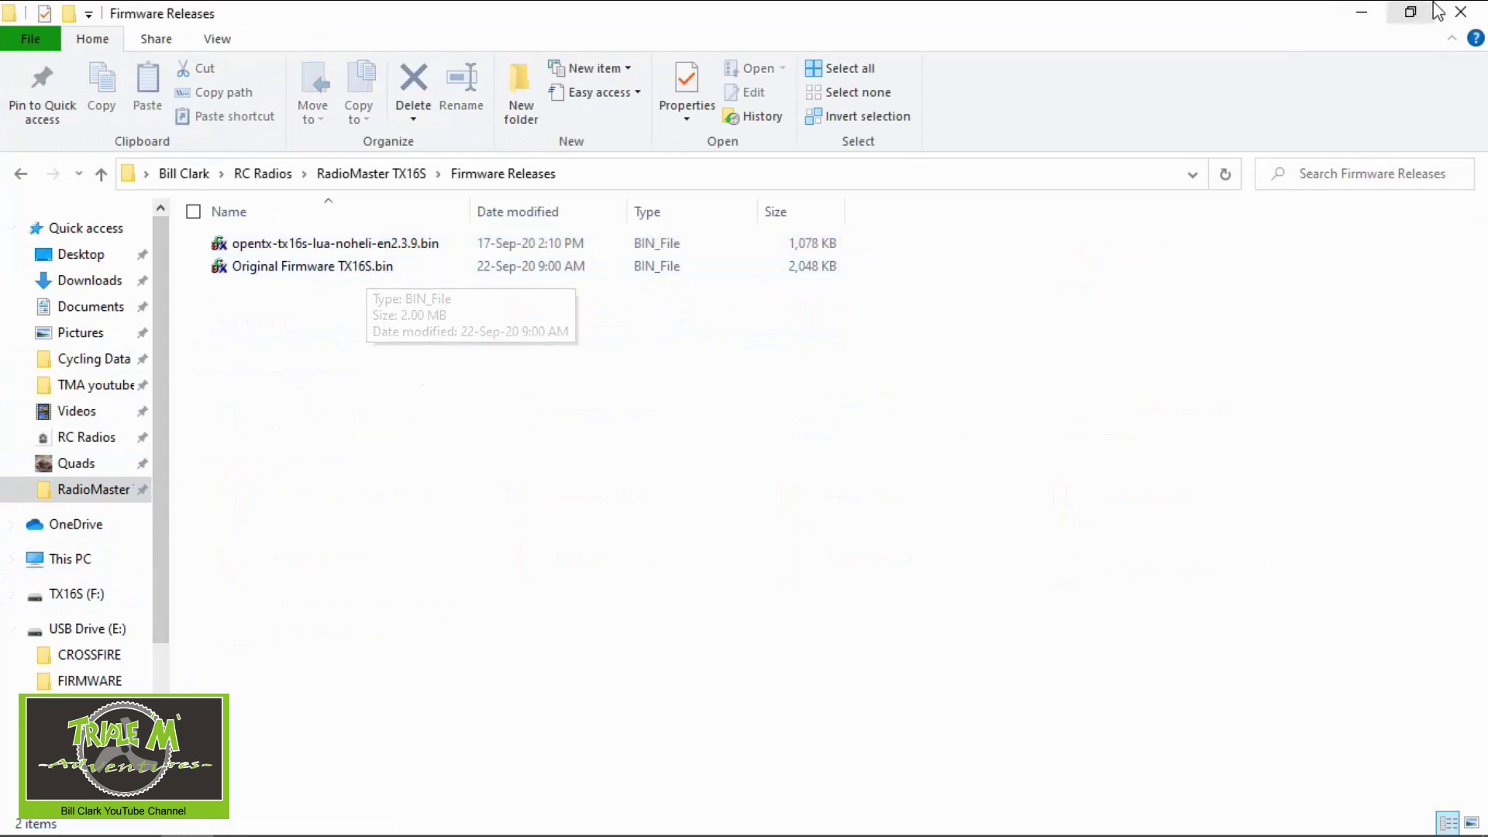
pyautogui.click(1340, 16)
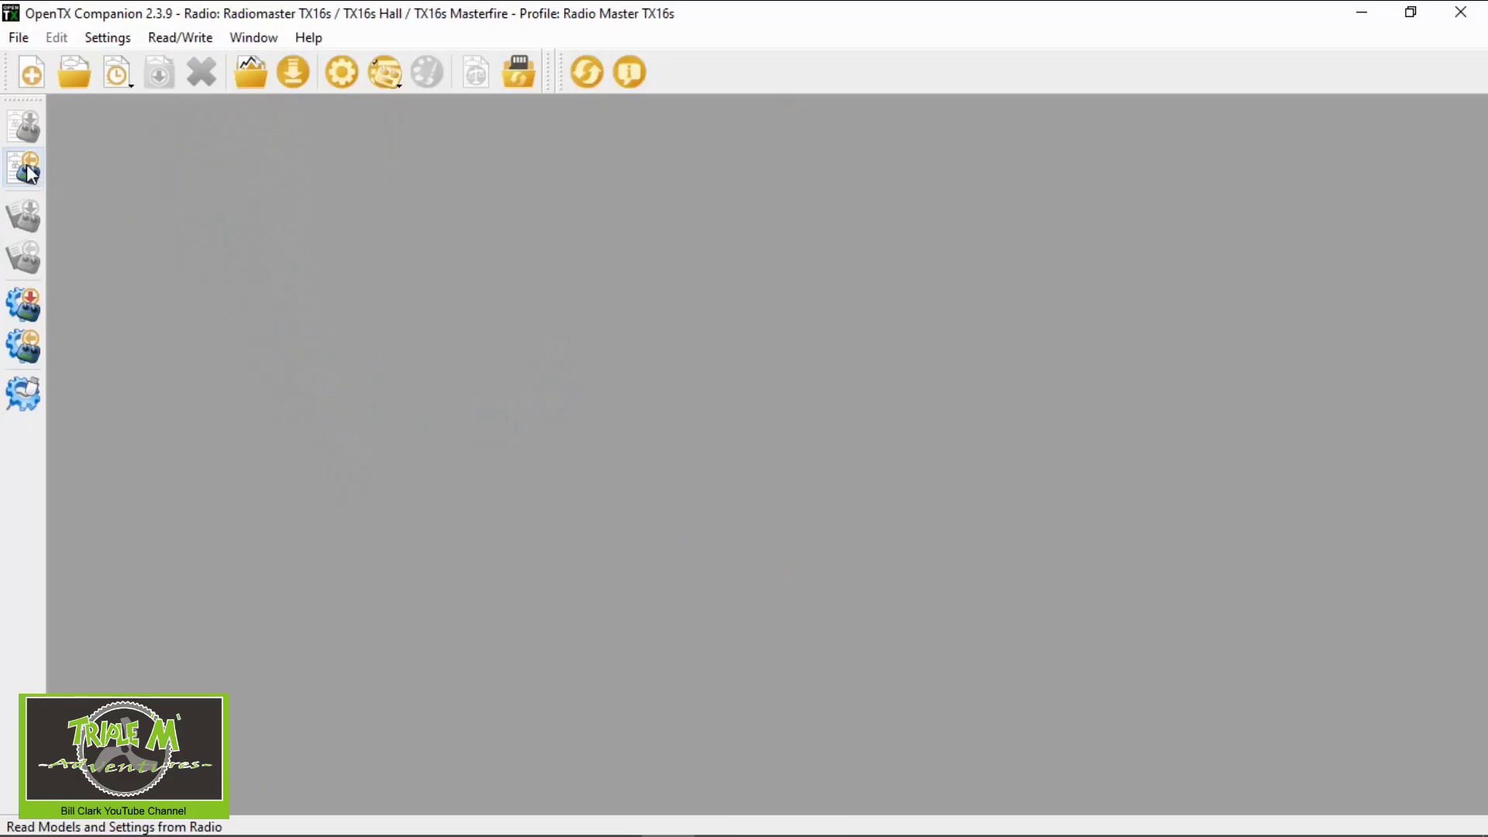
# Step: Read the Aero, DELTA, OMPHOBBY M2, QUAD and HELI models from the radio, then begin Save As
pyautogui.click(27, 167)
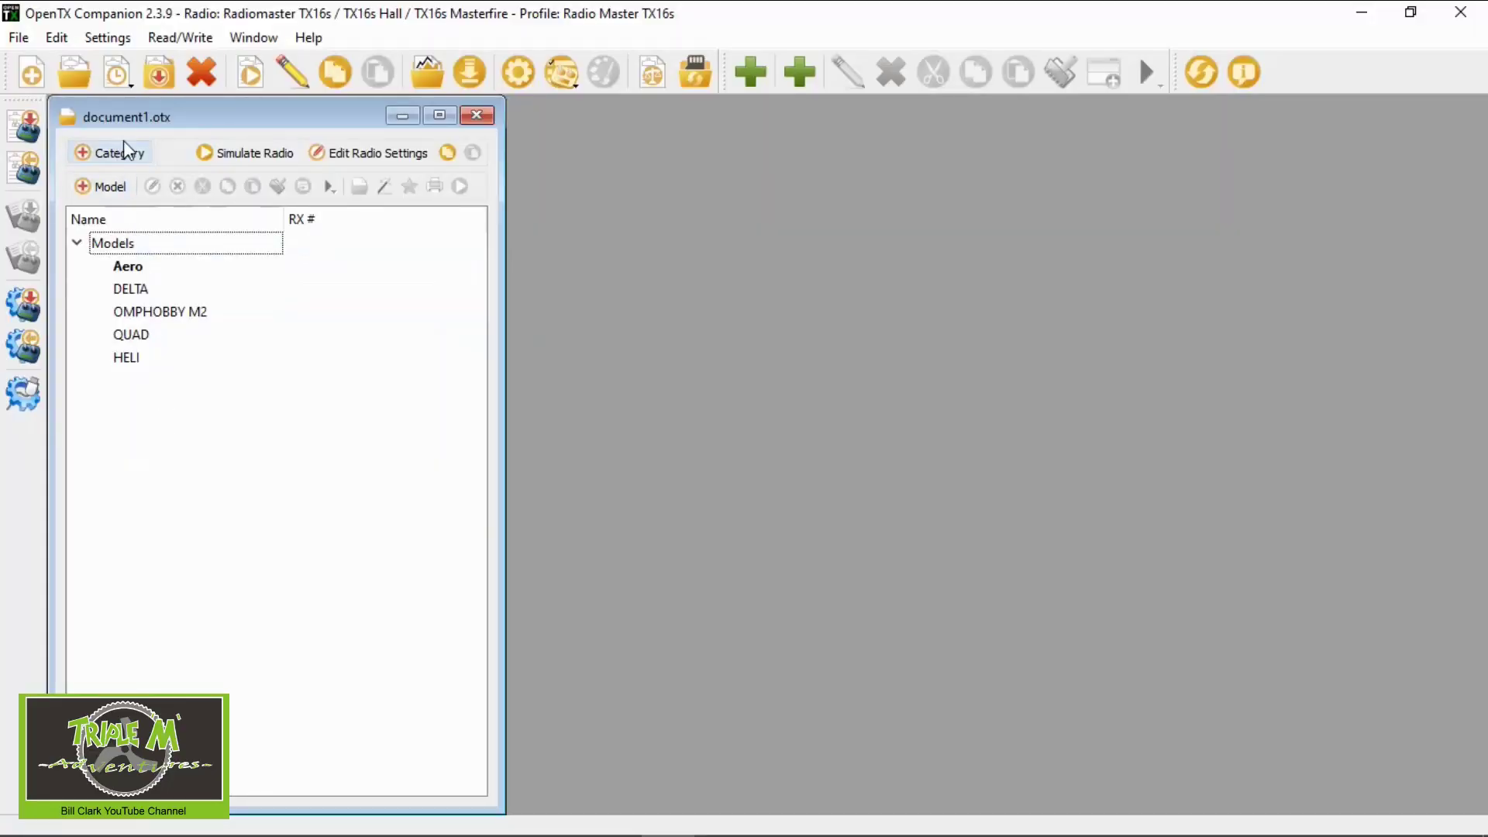
pyautogui.click(20, 39)
pyautogui.click(51, 136)
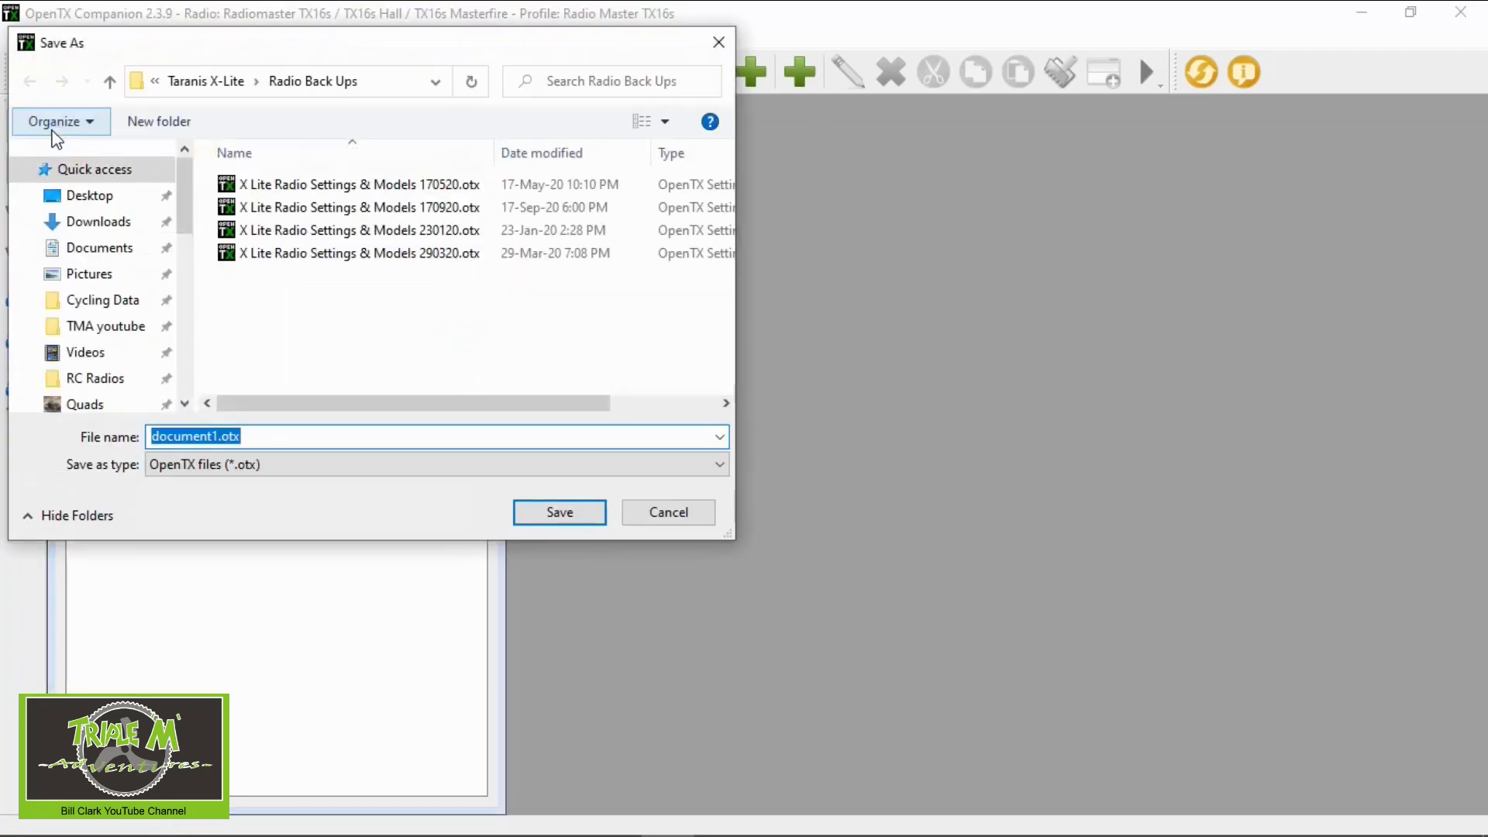
# Step: Save the models as TX16S 220920.otx in RC Radios > RadioMaster TX16S > Radio Back Ups
pyautogui.click(210, 82)
pyautogui.click(219, 81)
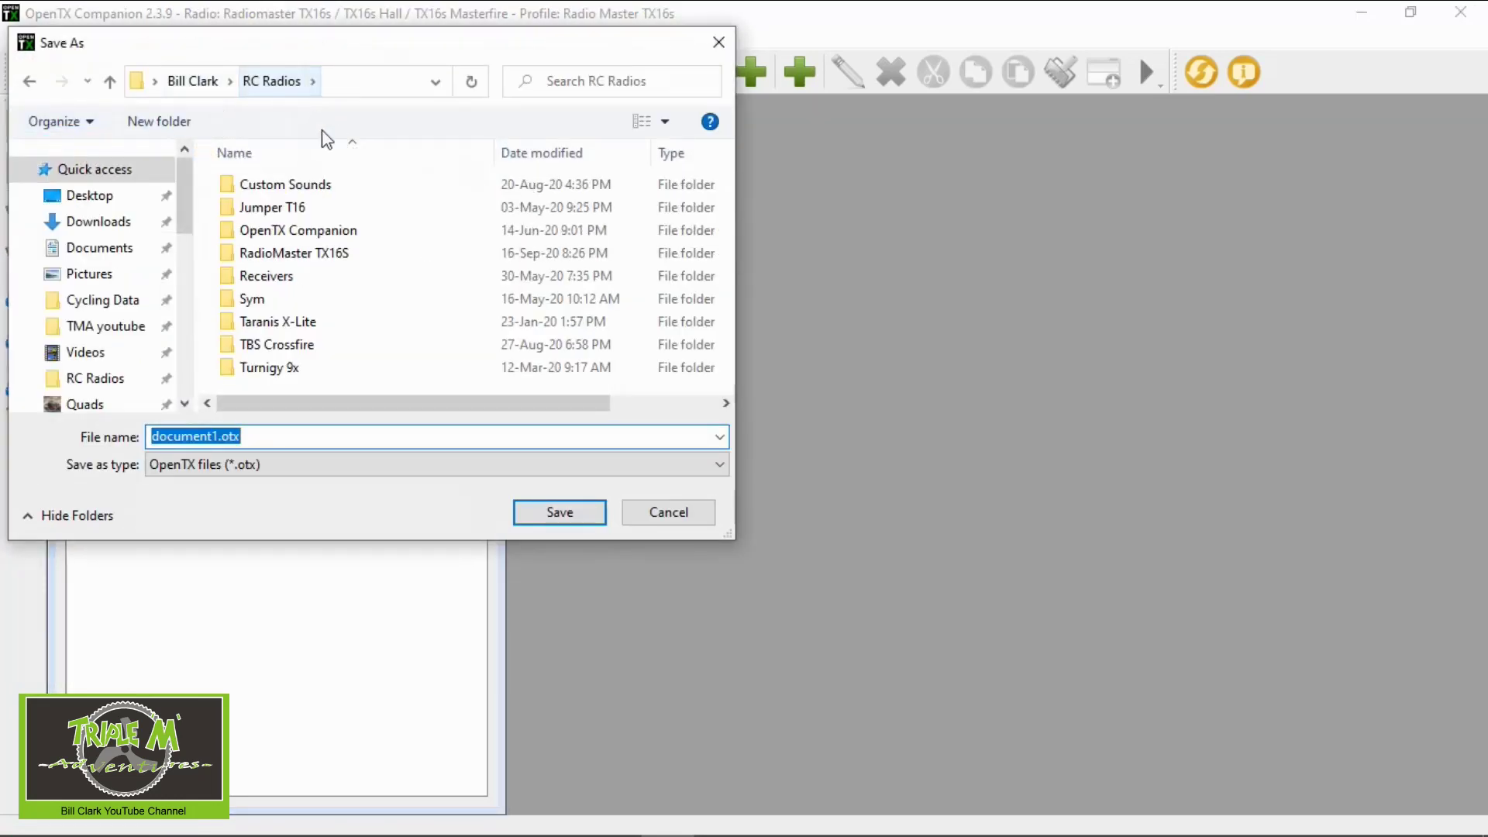
pyautogui.doubleClick(353, 254)
pyautogui.doubleClick(324, 232)
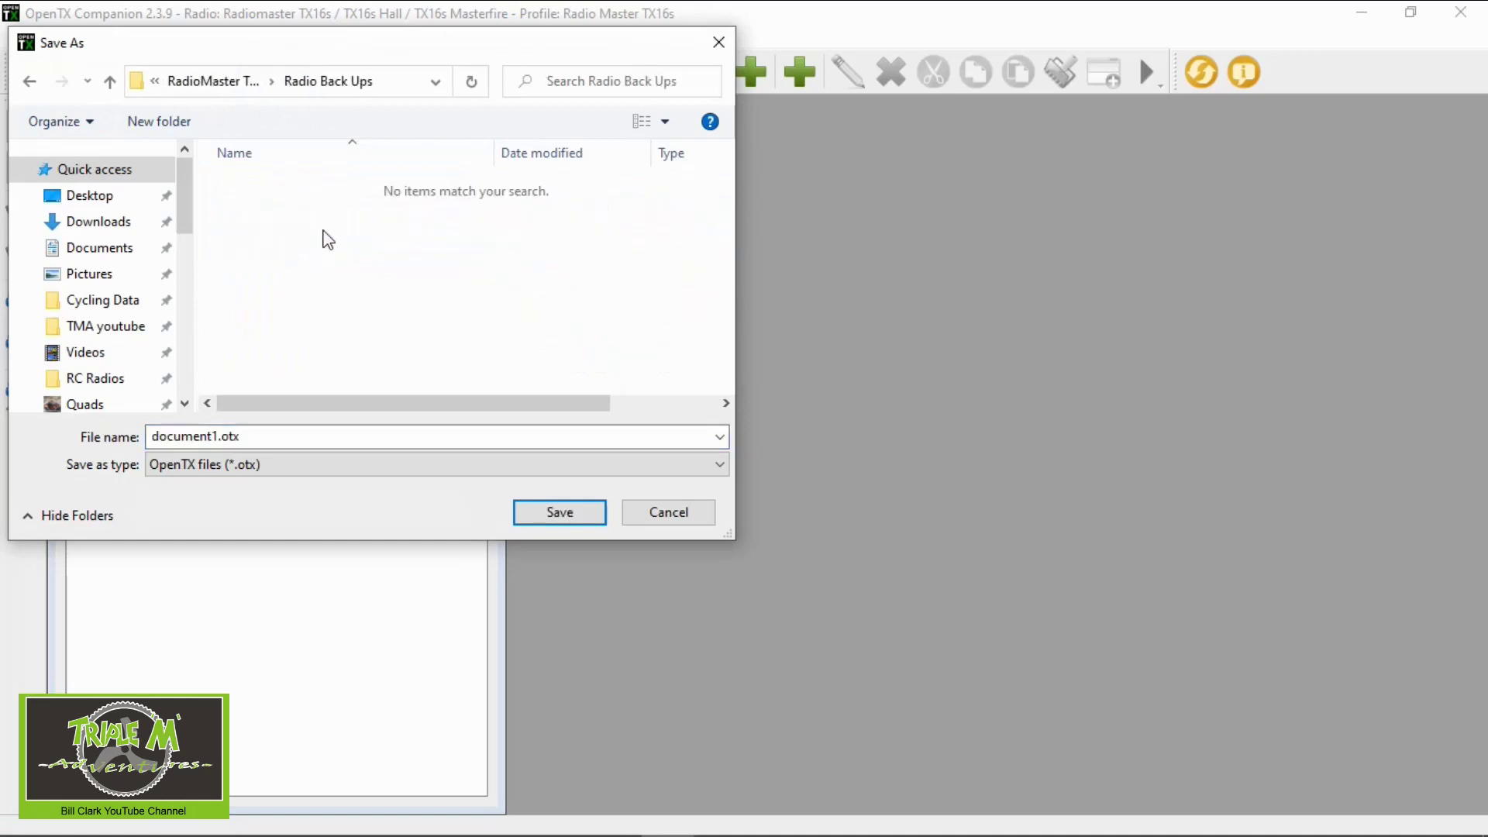
pyautogui.doubleClick(308, 428)
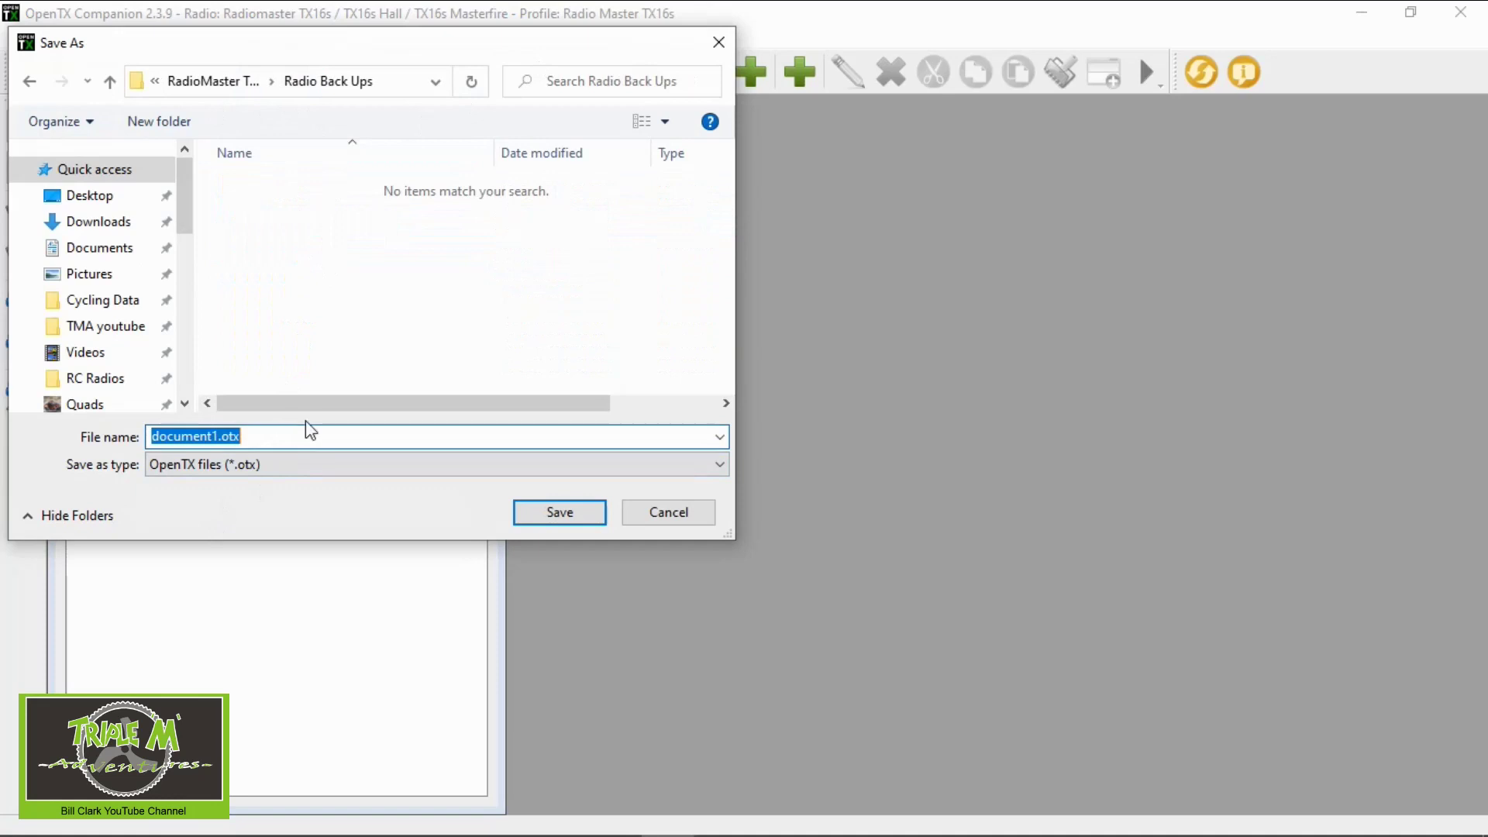
pyautogui.click(605, 342)
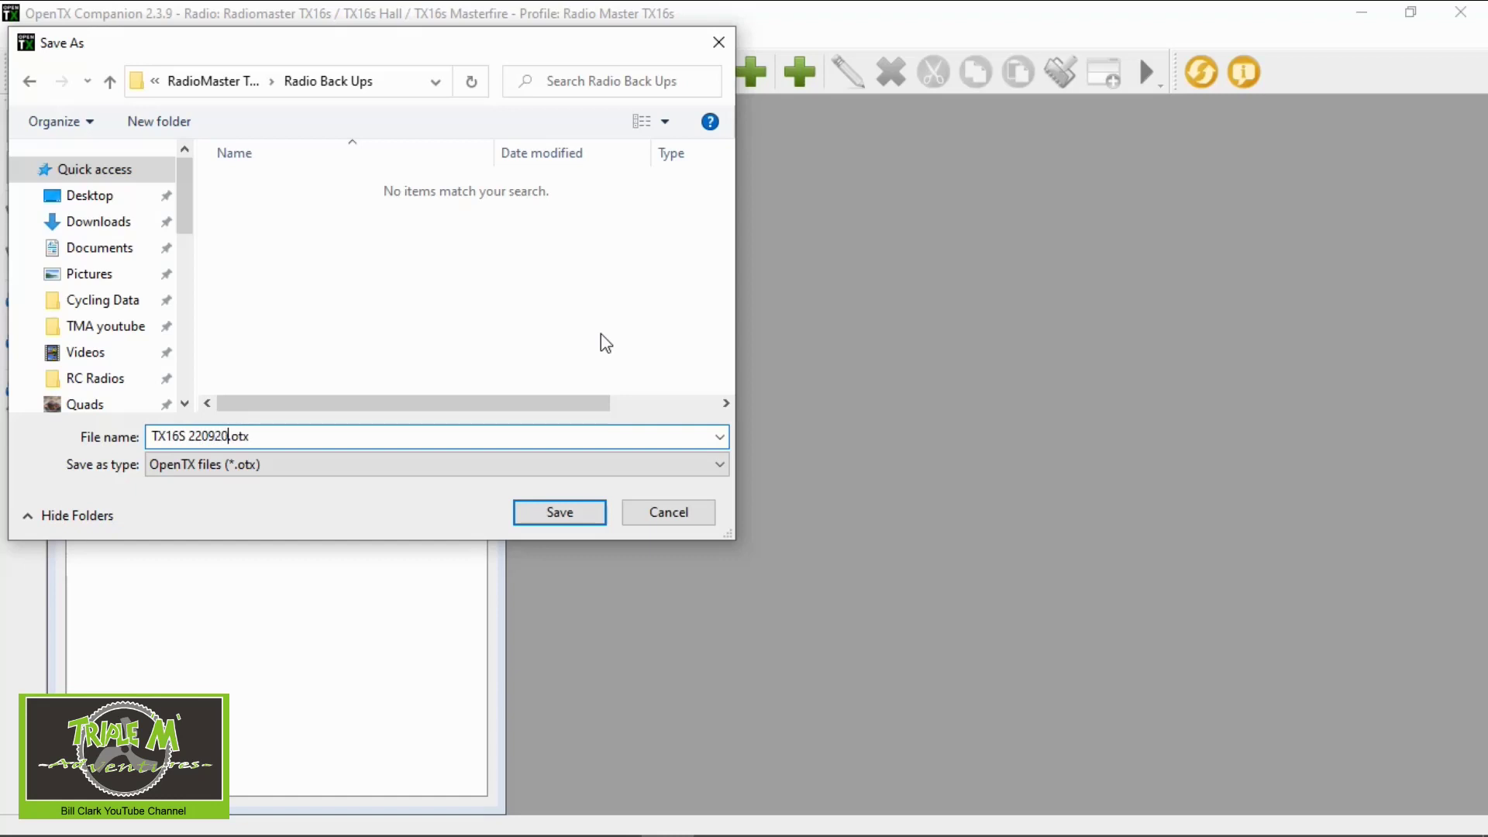
pyautogui.click(598, 519)
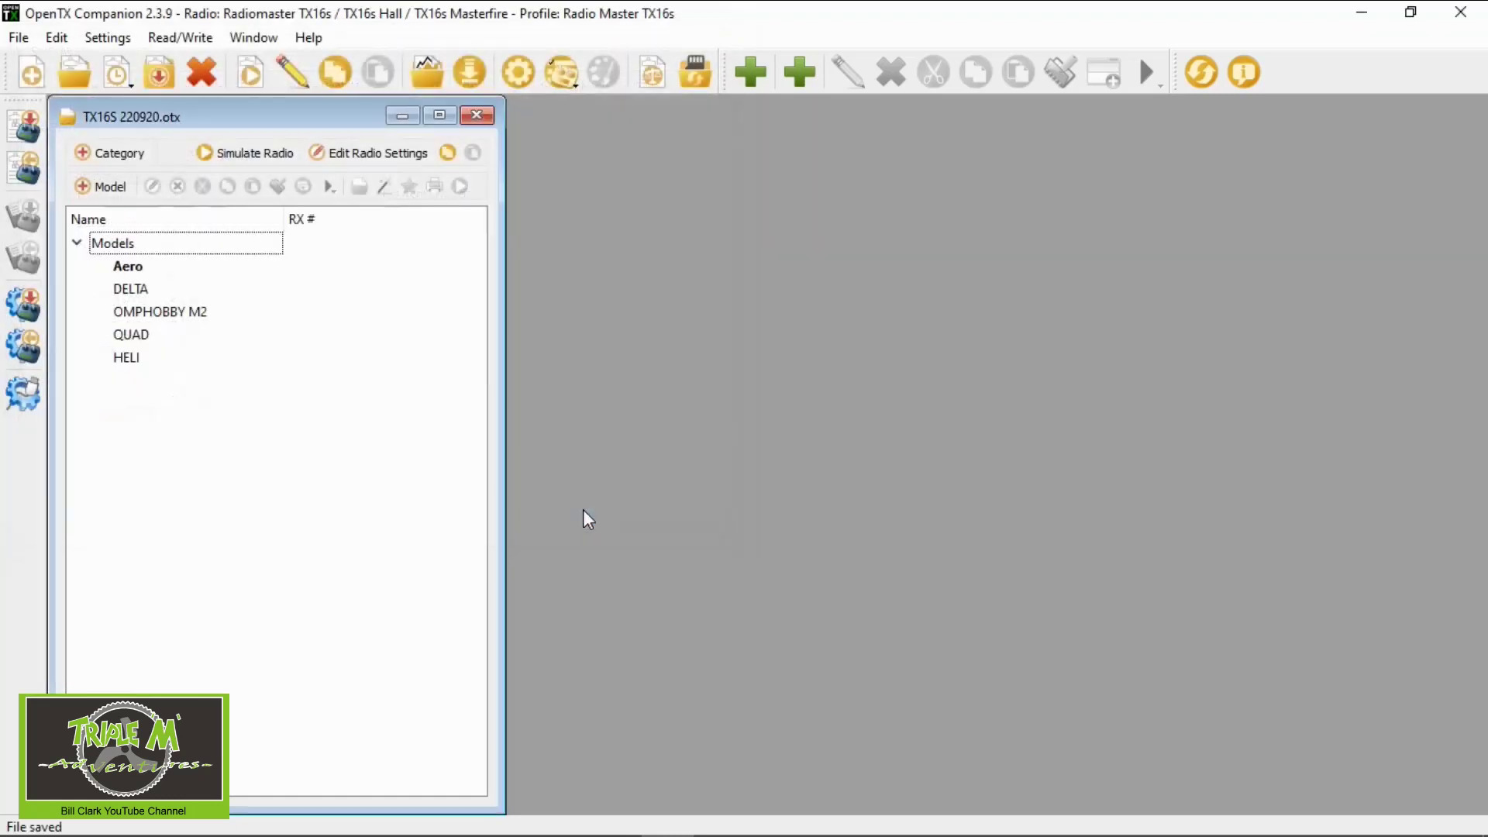
# Step: Close the backup document and check Radio Back Ups in Explorer for TX16S 220920.otx
pyautogui.click(476, 116)
pyautogui.click(1364, 16)
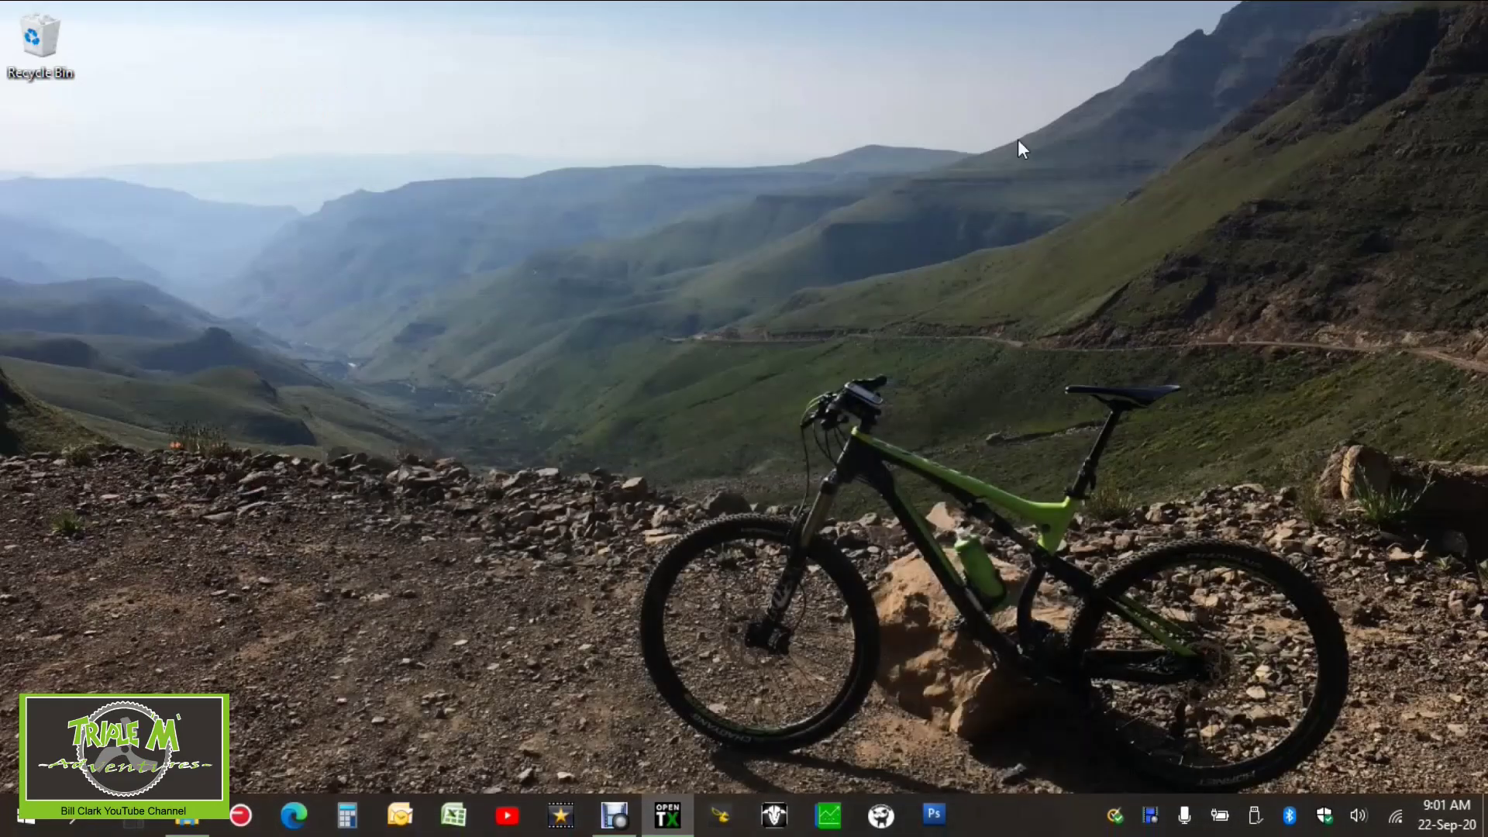
pyautogui.click(204, 822)
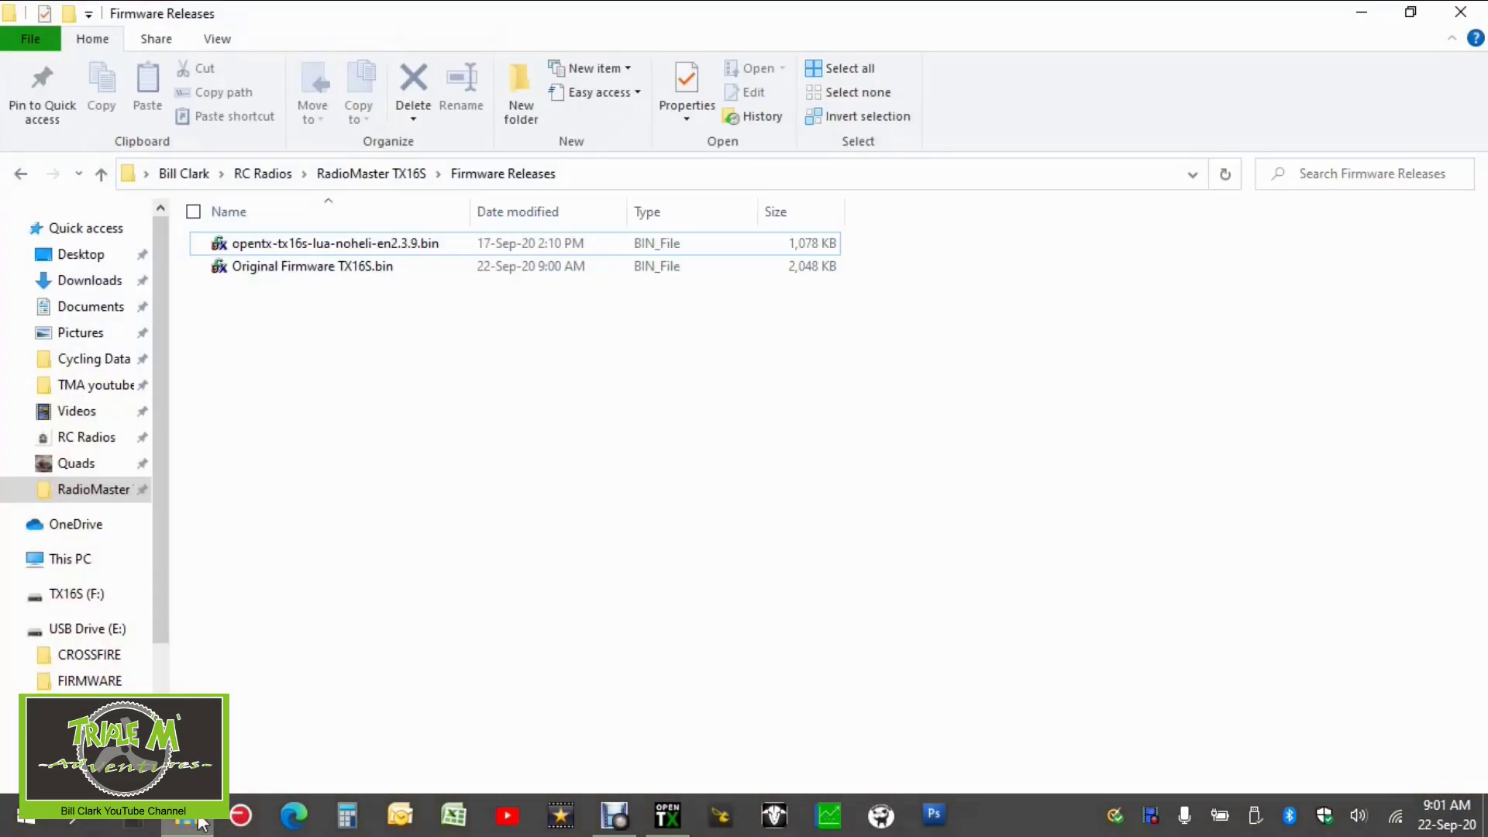
pyautogui.click(391, 174)
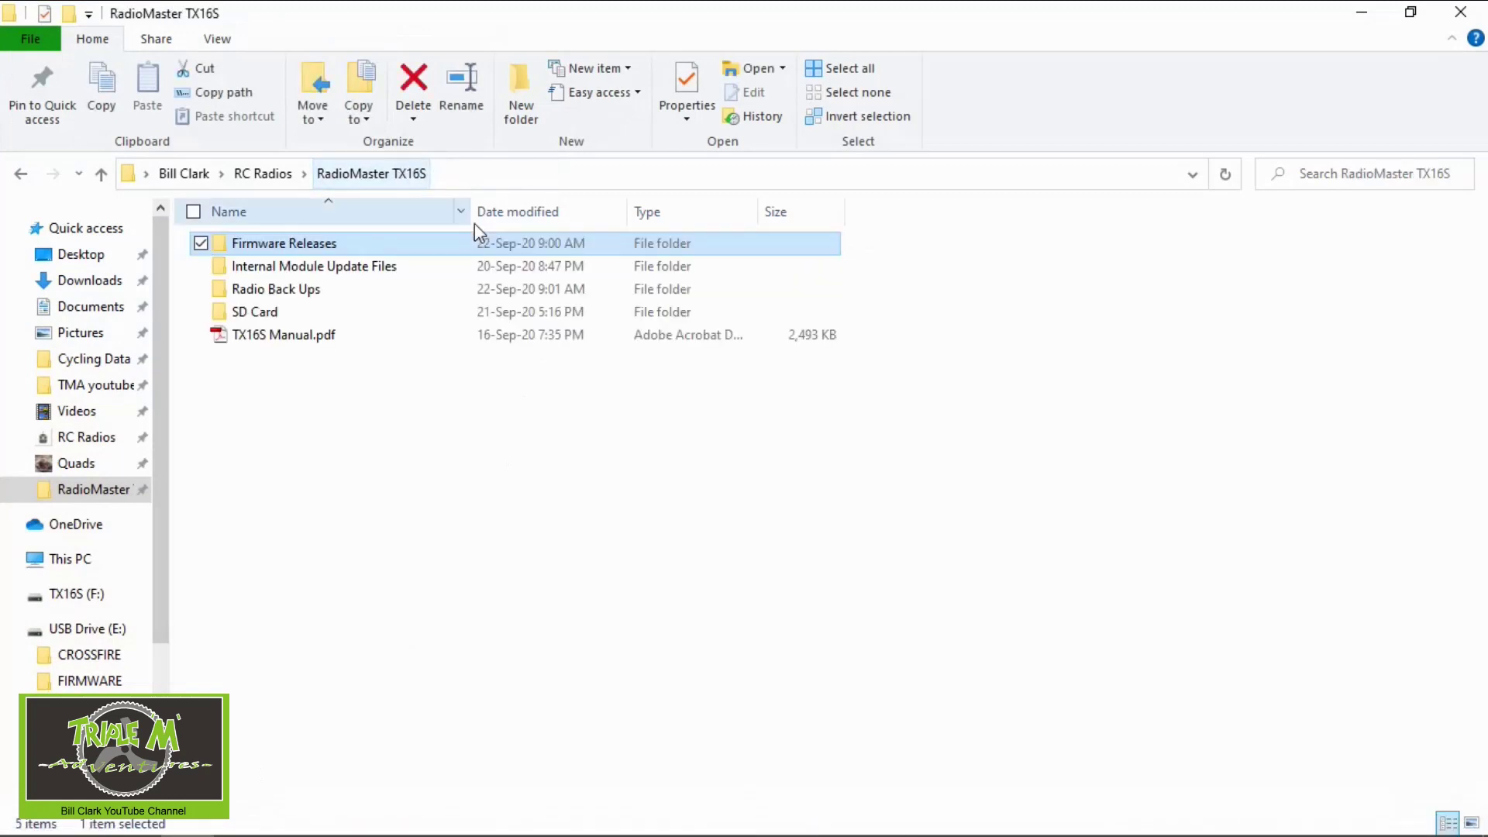
pyautogui.doubleClick(335, 295)
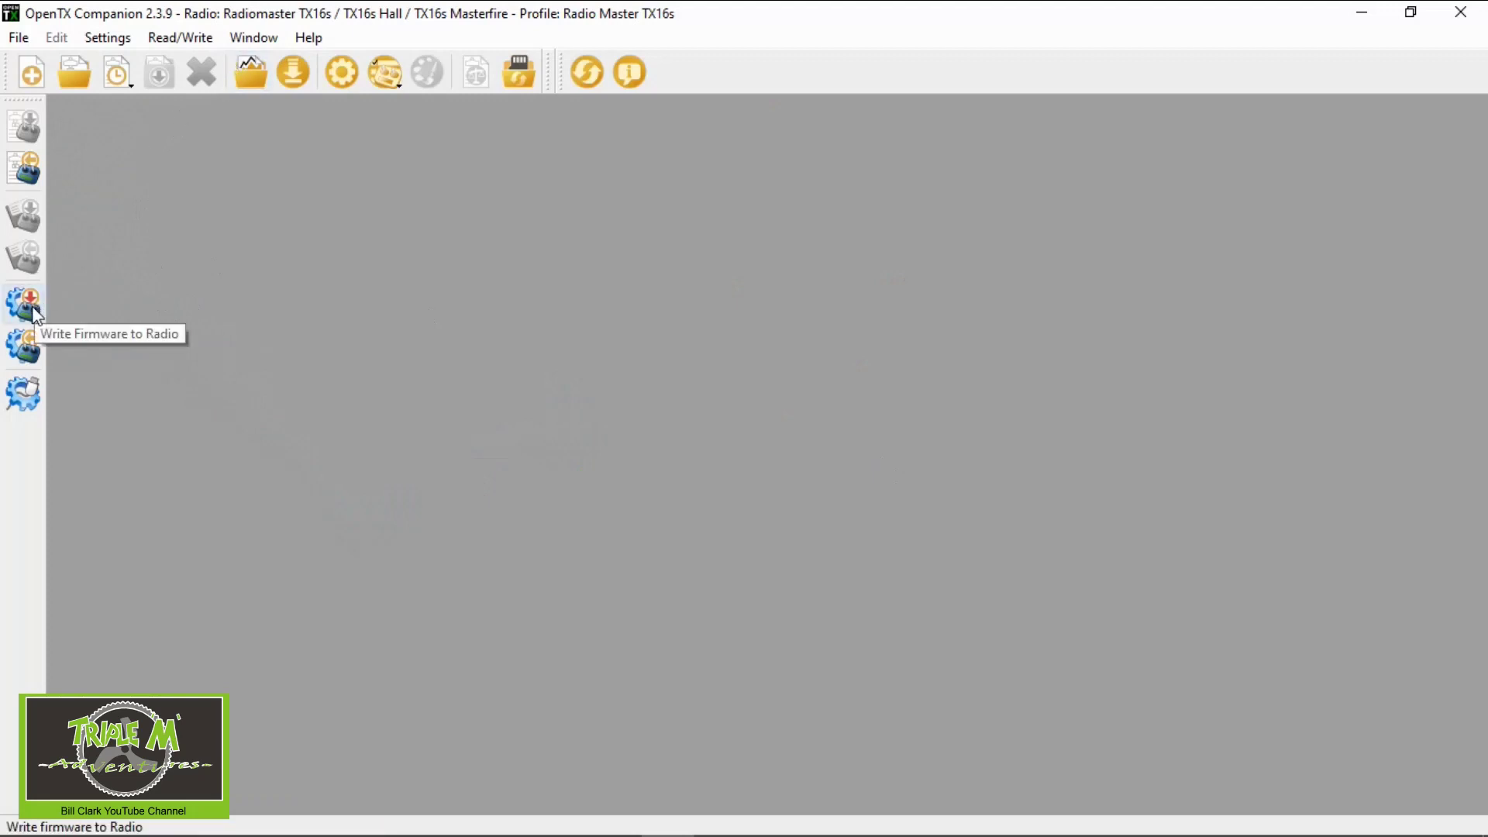
# Step: Open Write Firmware to Radio with opentx-tx16s-lua-noheli-en2.3.9.bin loaded
pyautogui.click(24, 298)
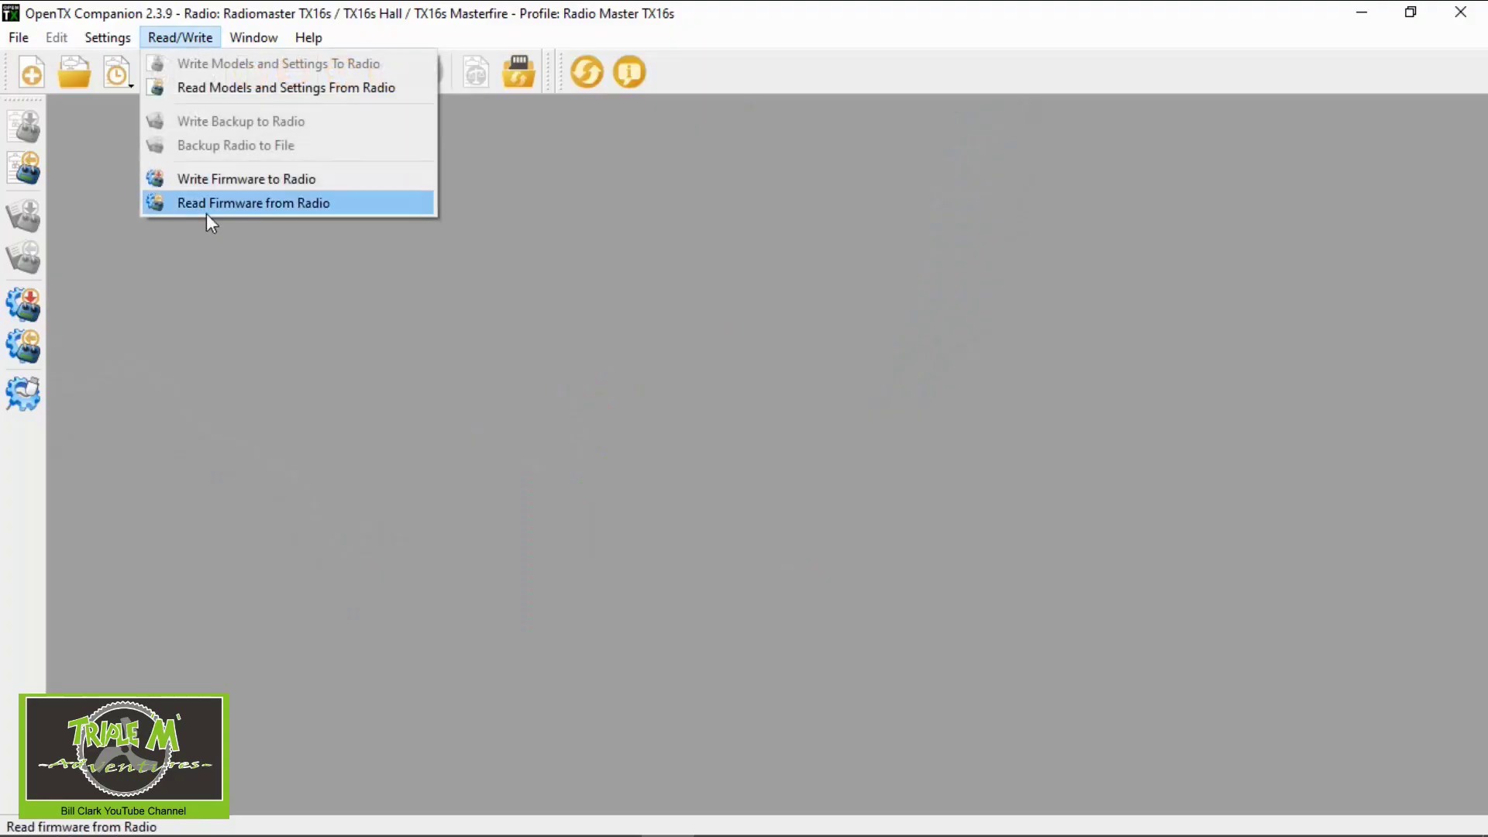
pyautogui.click(277, 177)
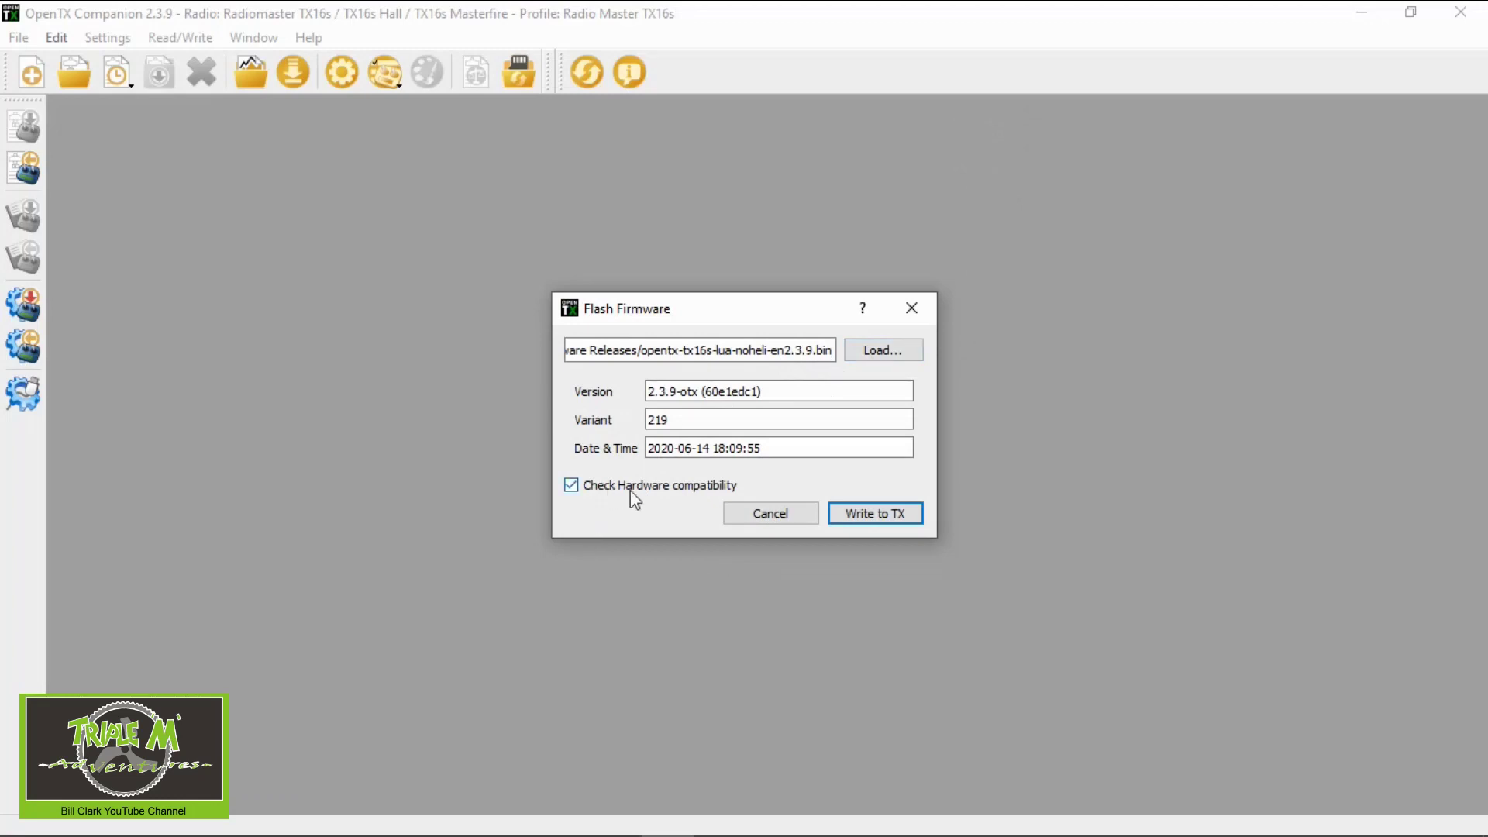
# Step: Start writing the 2.3.9 firmware to the radio with Write to TX
pyautogui.click(901, 525)
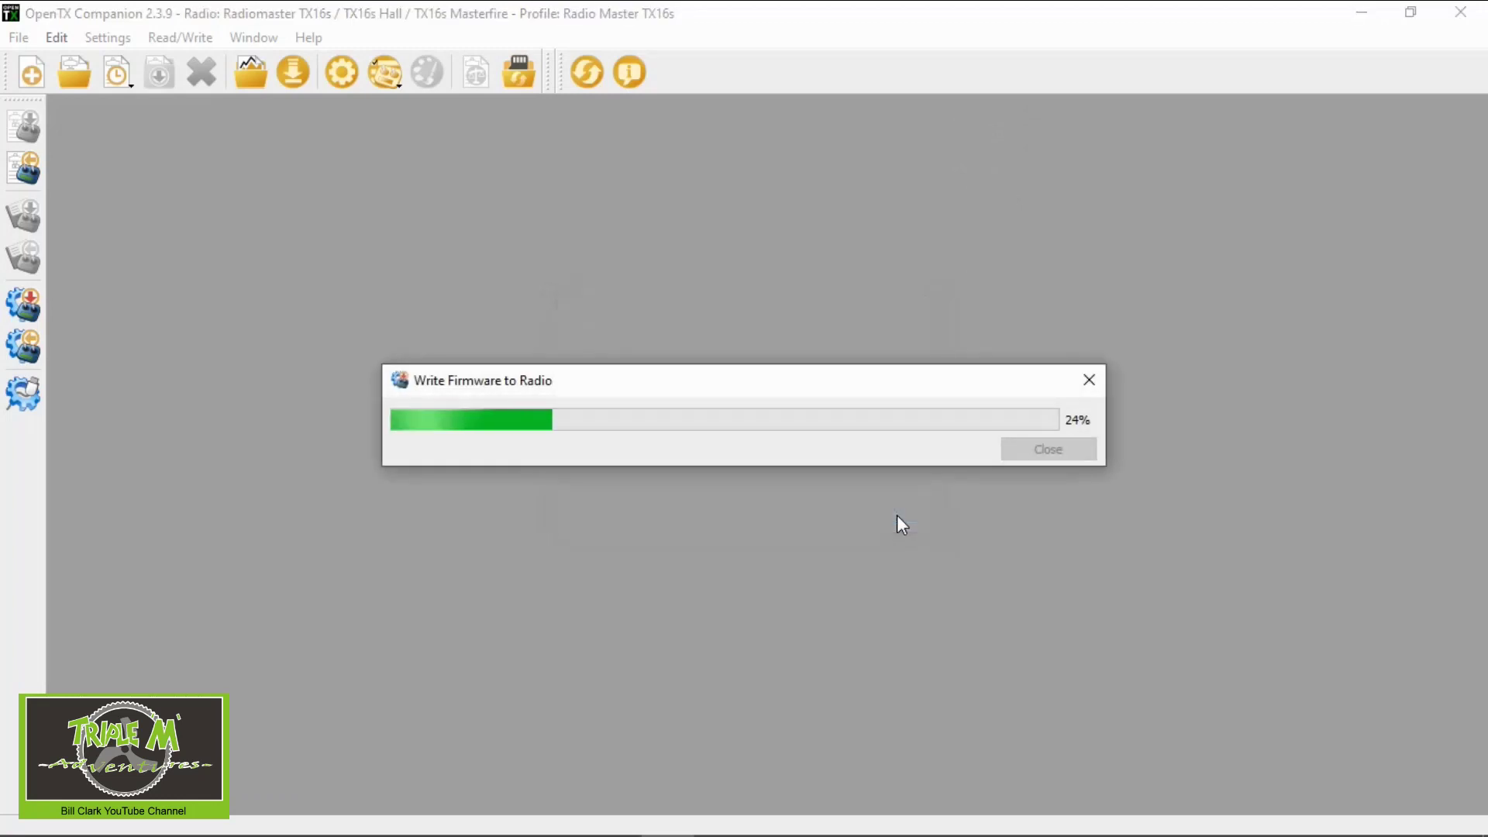